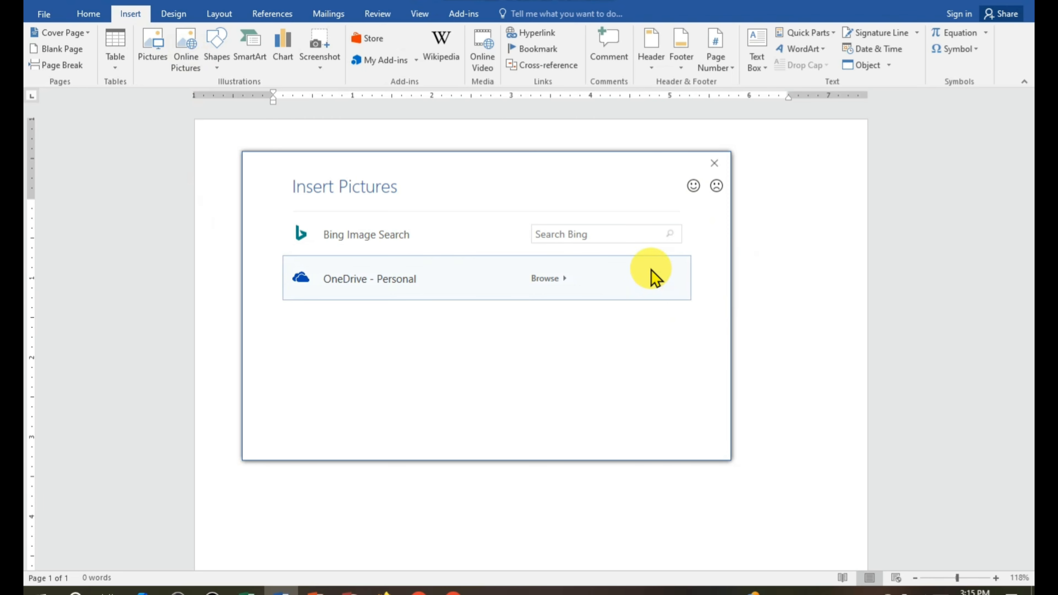
- Insert the white butterfly tree photo from a Bing image search for "picture", and delete it from the page
left_click(551, 232)
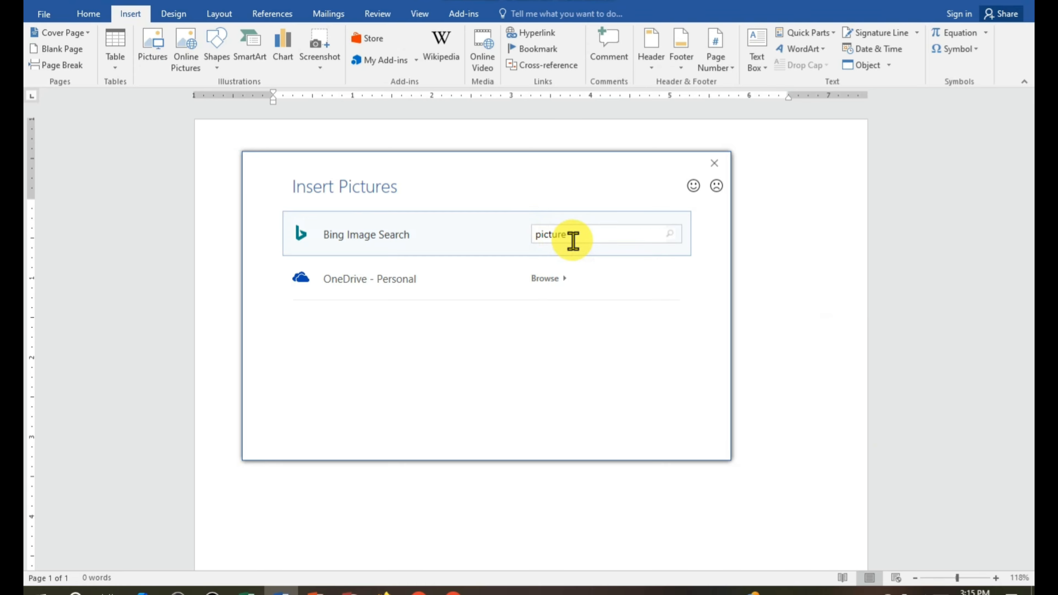
key("Return")
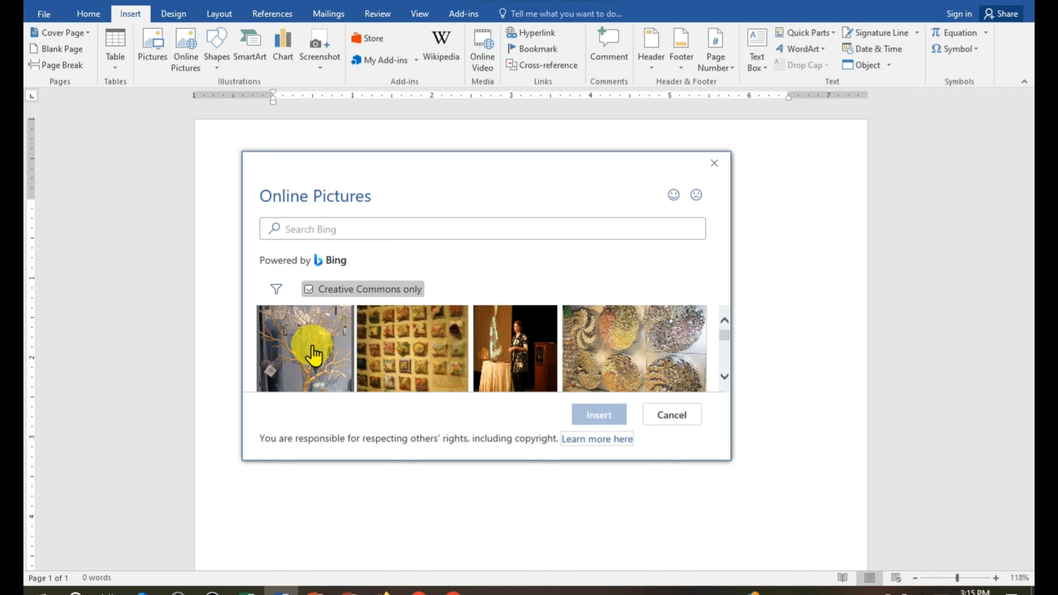
left_click(314, 354)
left_click(595, 418)
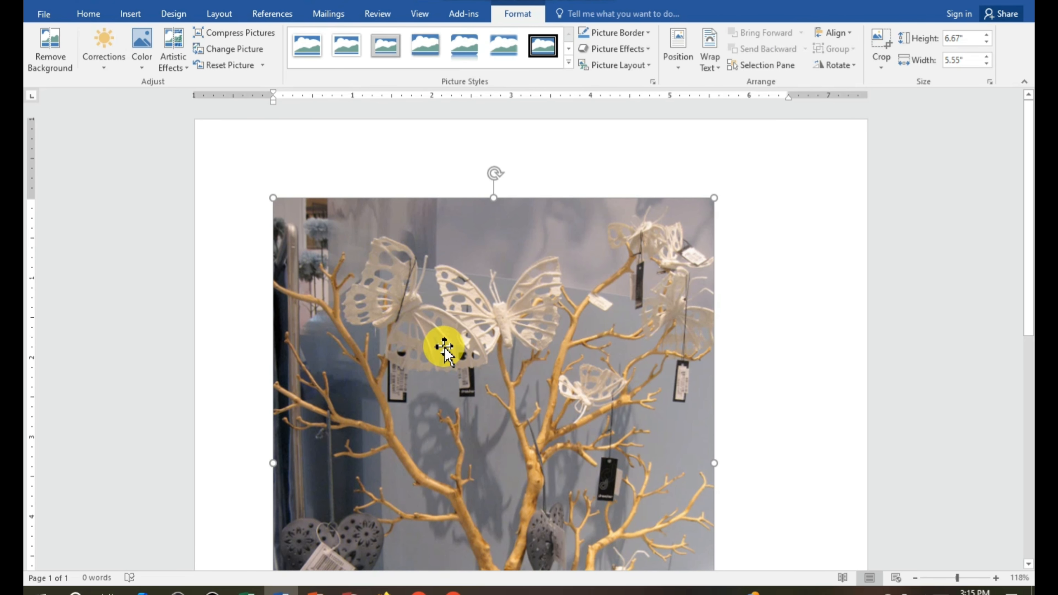
key("Delete")
- Draw a text box about 2.73" wide and 1.07" high at the start of the blank page
left_click(125, 16)
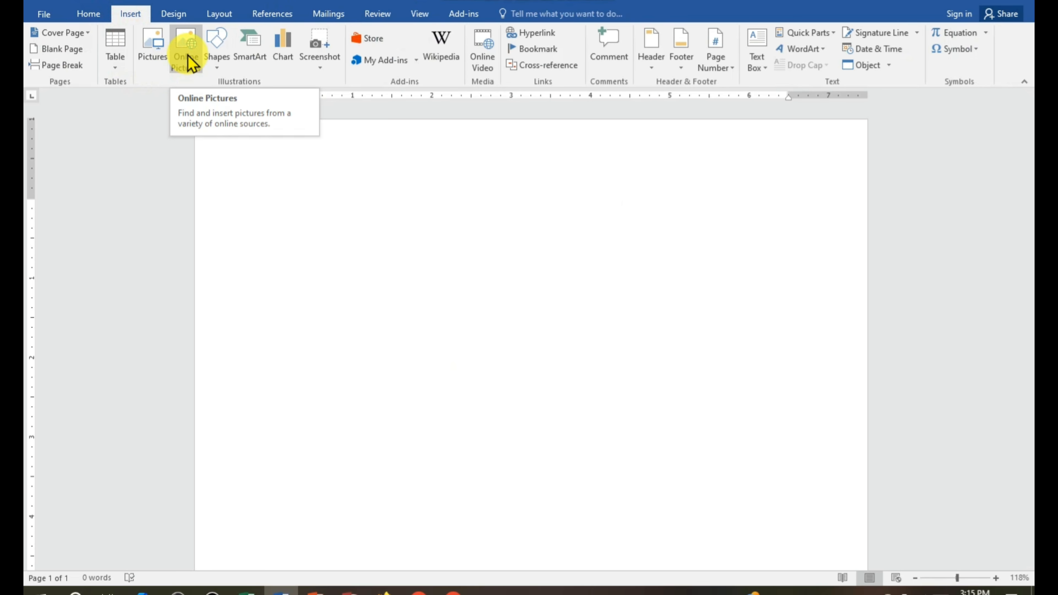
left_click(217, 75)
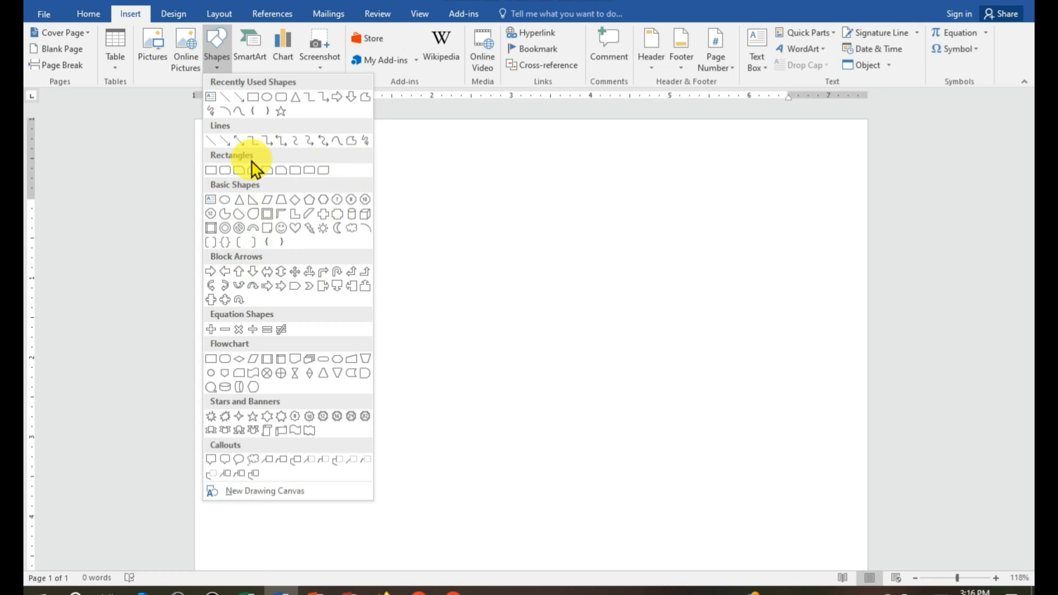
left_click(210, 97)
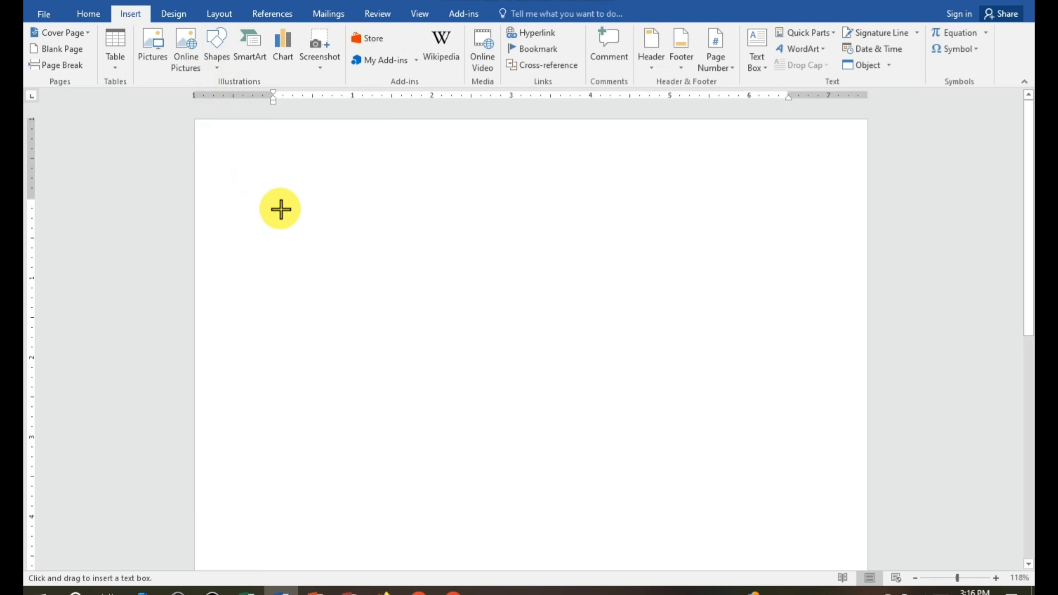
left_click_drag(273, 205, 489, 290)
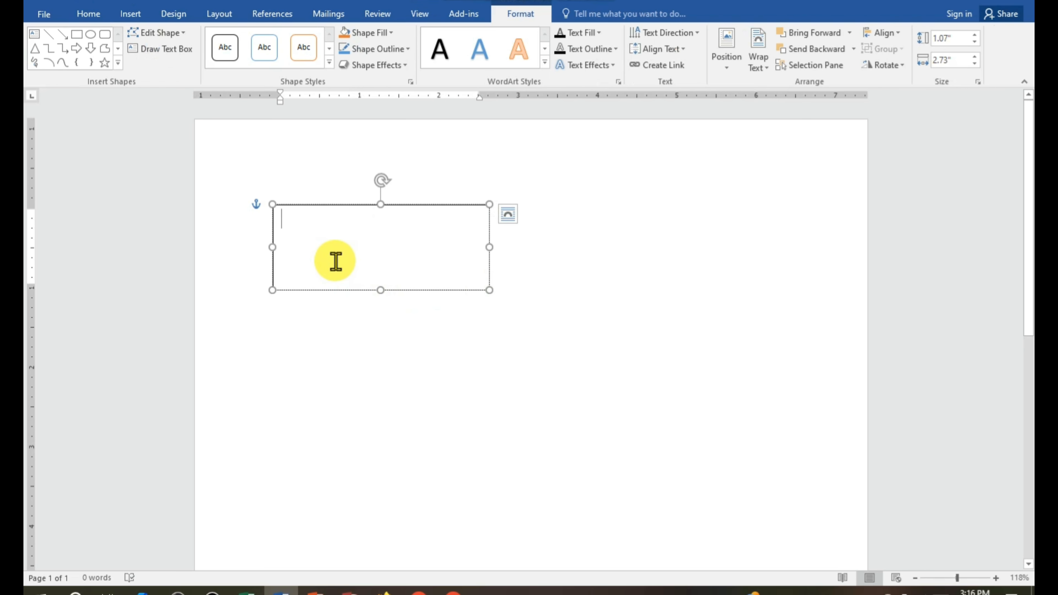
- Enter "Dtfdfgyhdfhfh" and "fgthjgjgjhgjhj" on two separate lines in the text box
type("dtfdf")
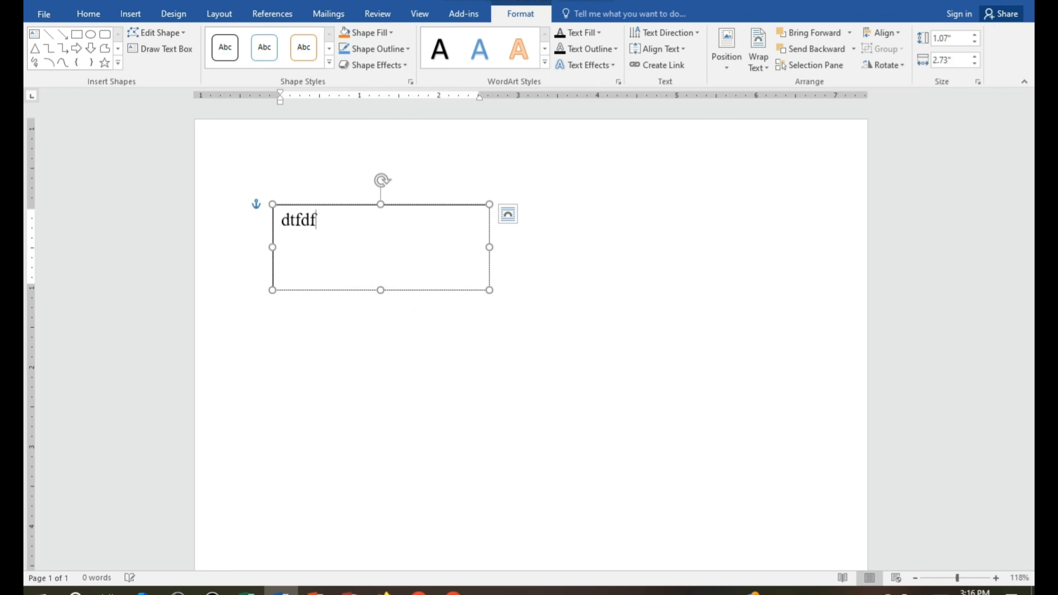
type("gyhdfhfh")
key("Return")
type("fgthjgjgjhgjhj")
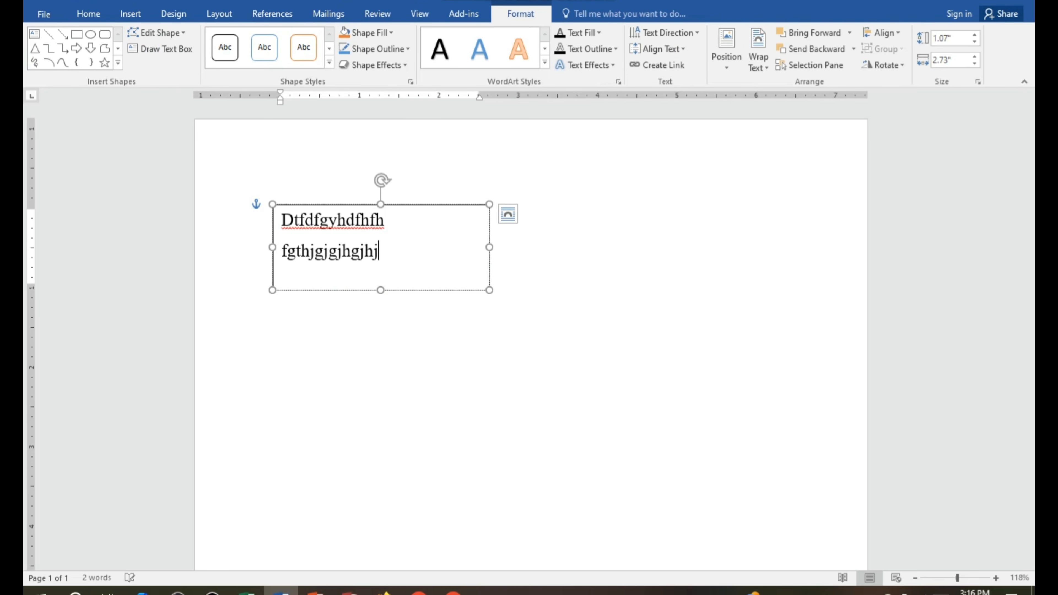
- Select and deselect the text box to examine when its drawing format tools are available
left_click(361, 302)
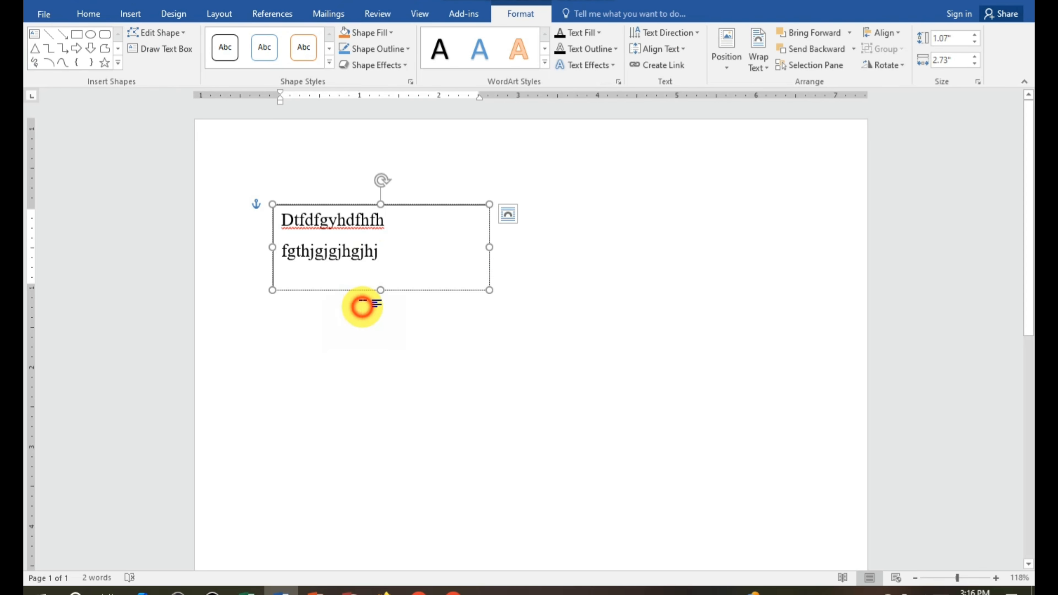
left_click(384, 250)
left_click(342, 366)
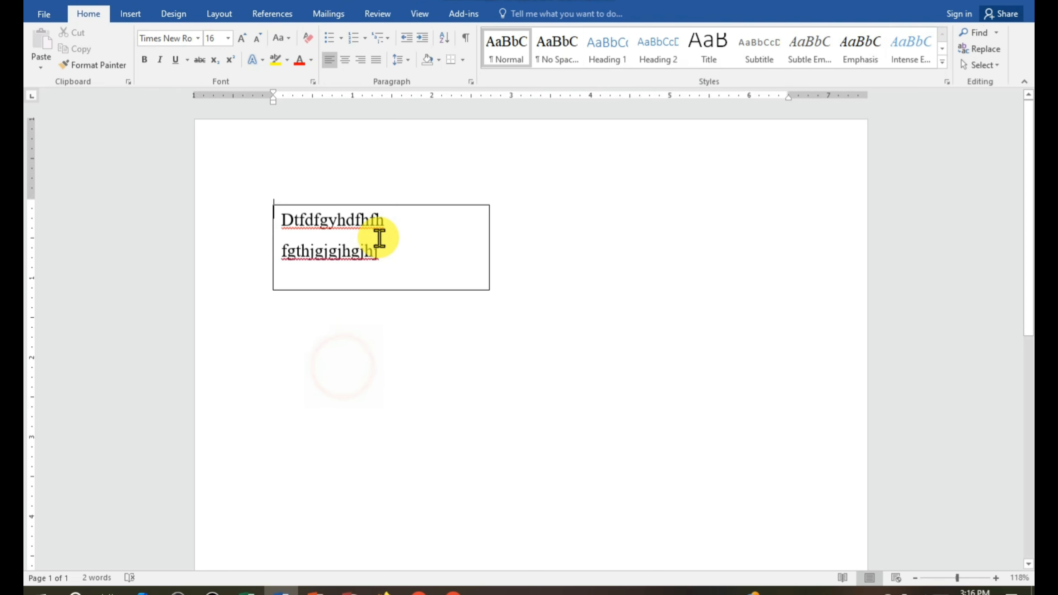
left_click(395, 248)
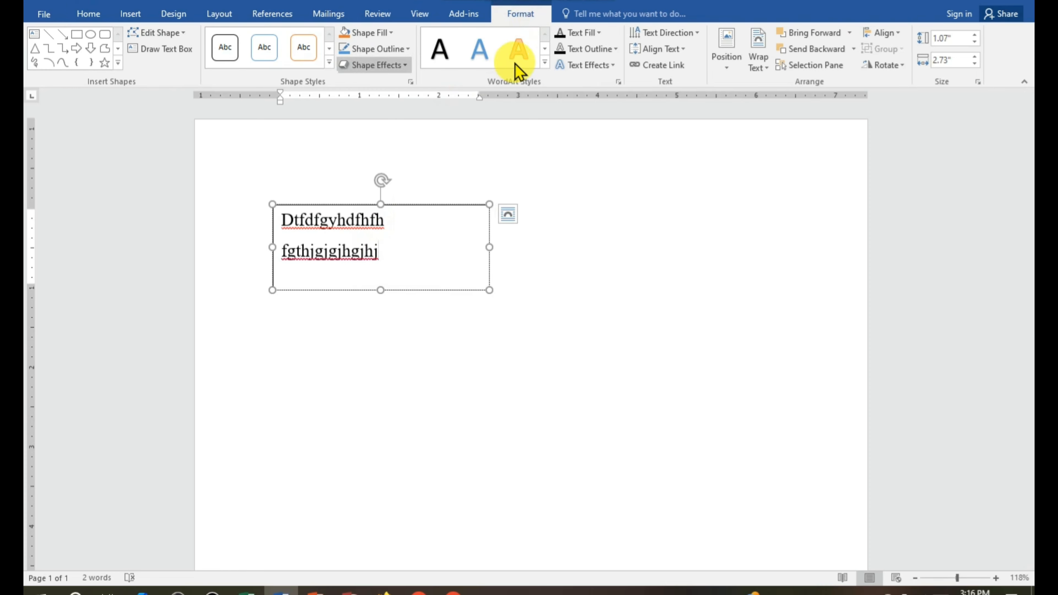
left_click(439, 251)
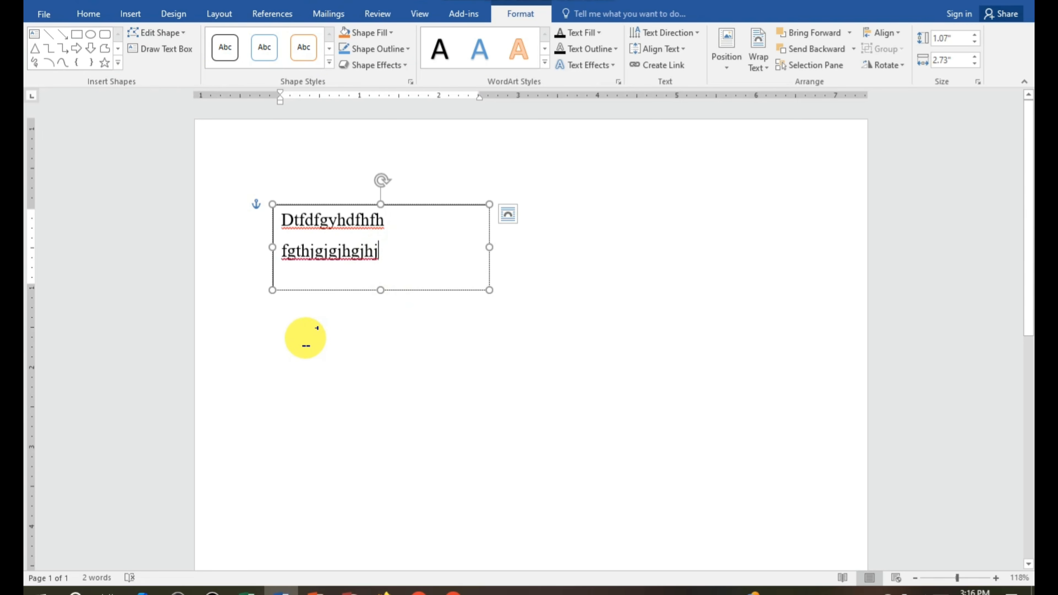
left_click(306, 337)
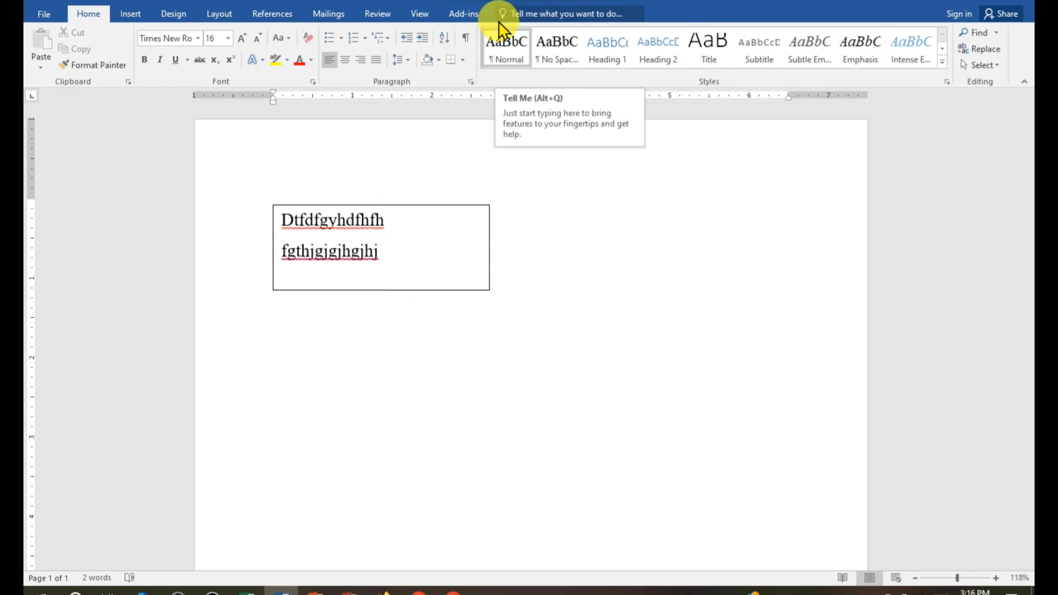
left_click(418, 232)
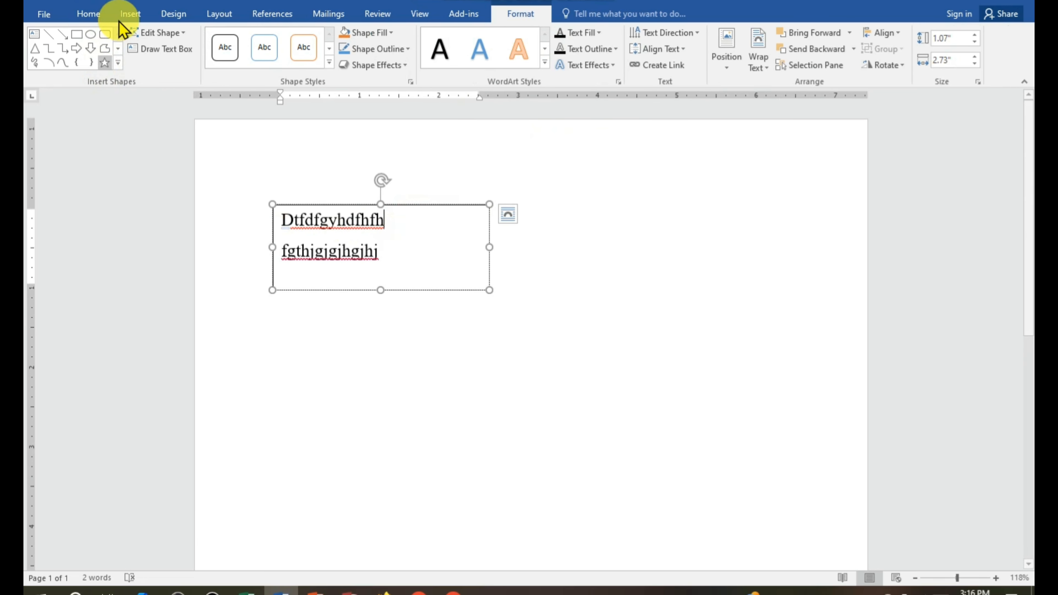
- Draw a rectangle shape about 2.77" wide and 1.41" high below the text box
left_click(131, 13)
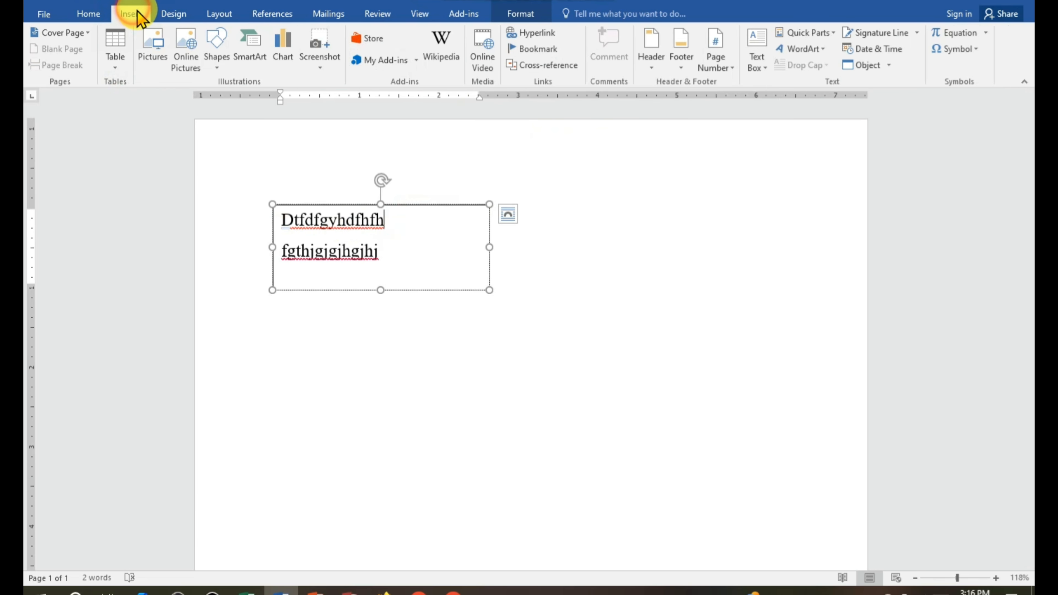
left_click(209, 61)
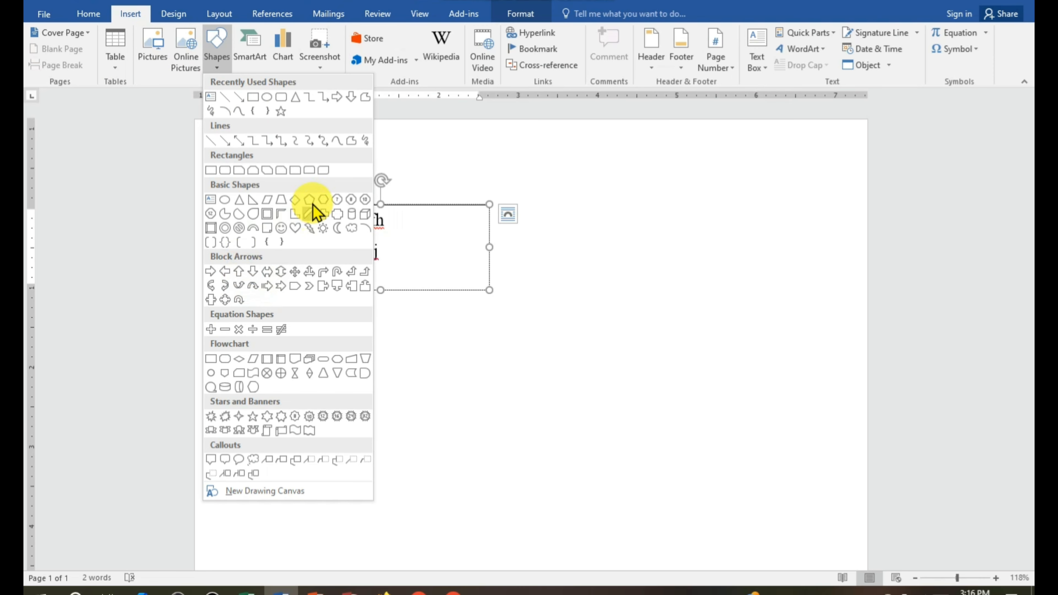
left_click(253, 97)
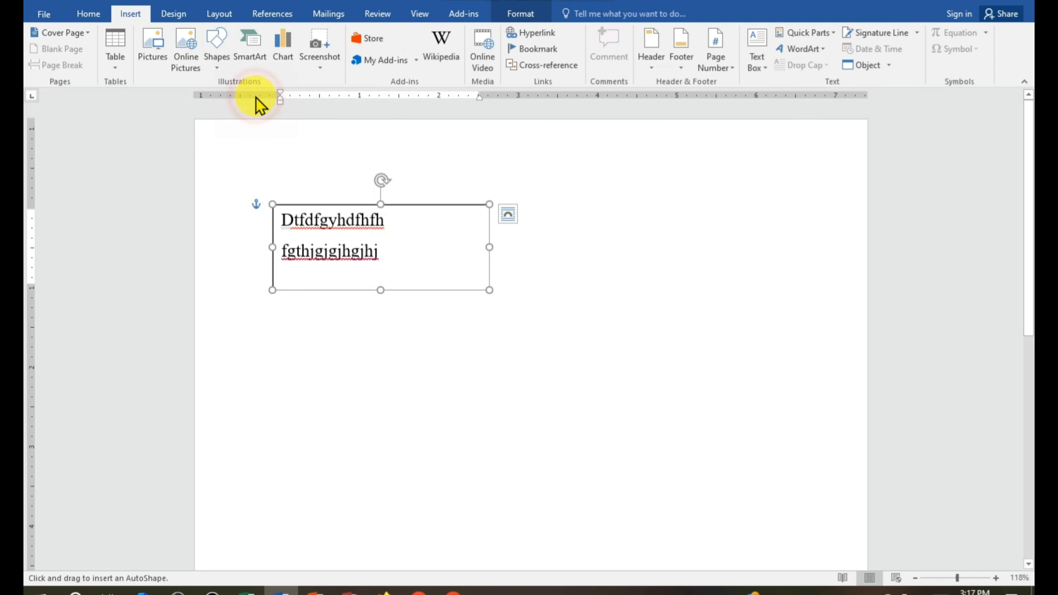
mouse_move(302, 331)
left_mouse_down()
mouse_move(541, 435)
mouse_move(522, 443)
left_mouse_up()
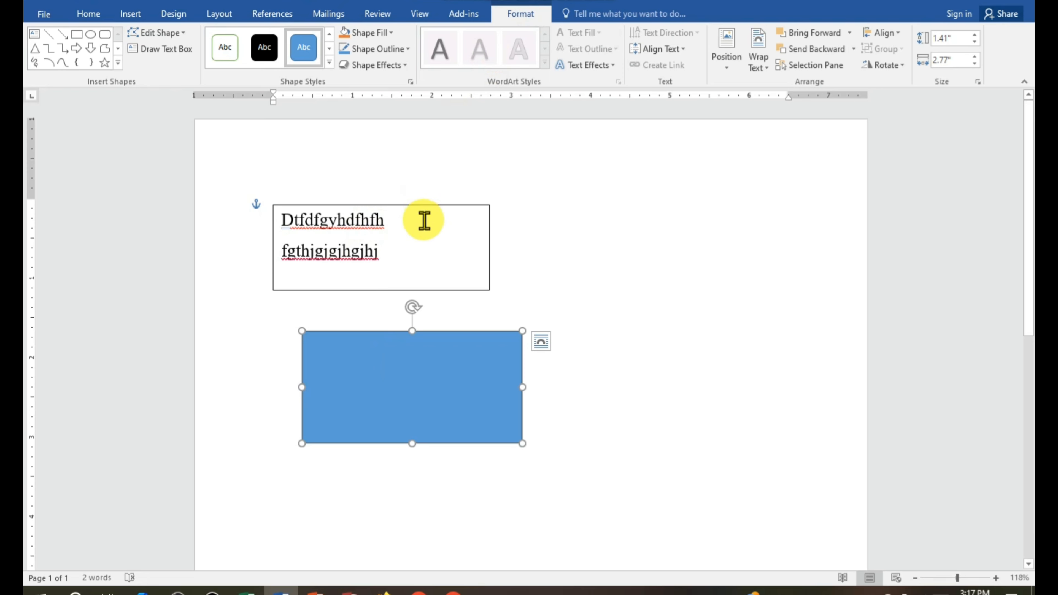
- Select the text box and examine the gallery of shapes offered in its format tools
left_click(418, 236)
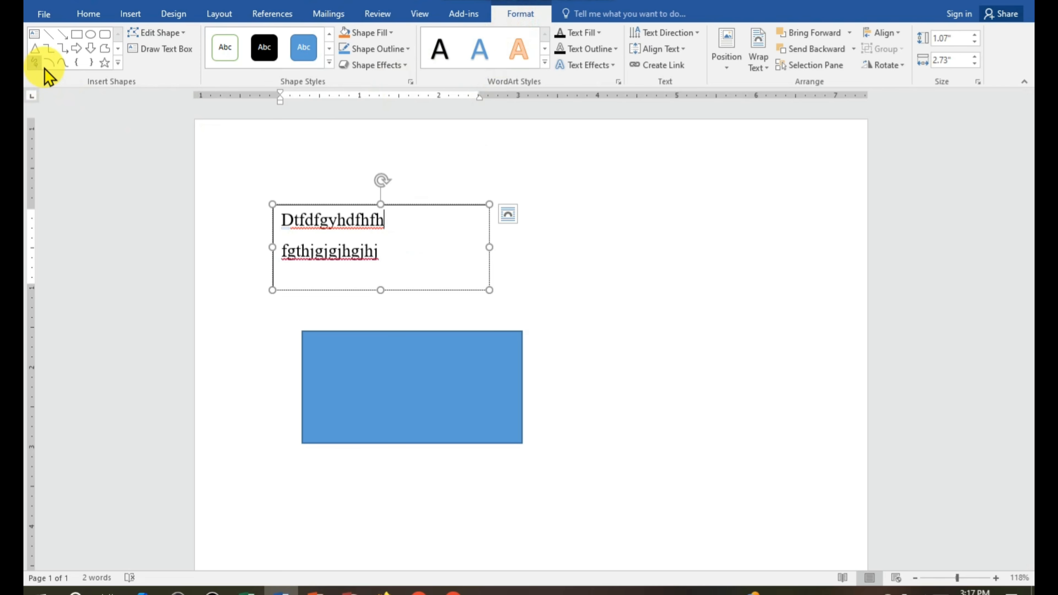
left_click(118, 62)
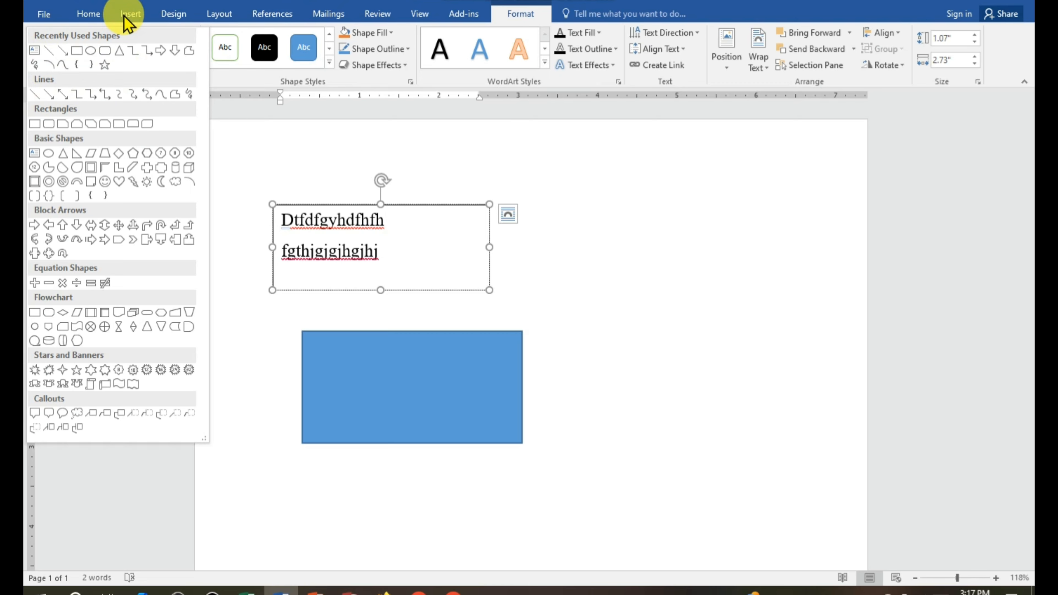
left_click(506, 22)
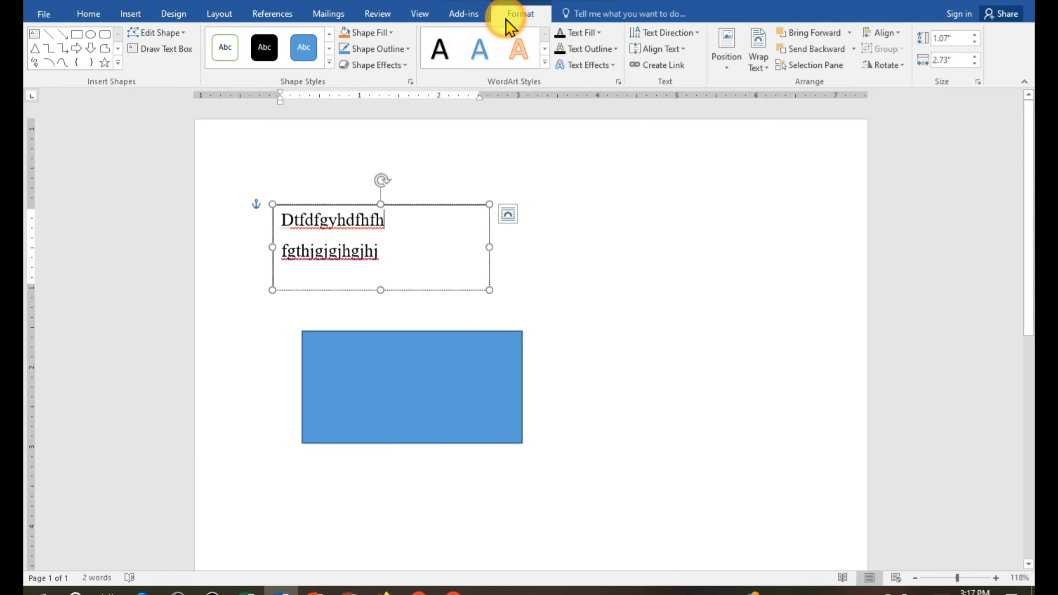
left_click(115, 65)
left_click(248, 159)
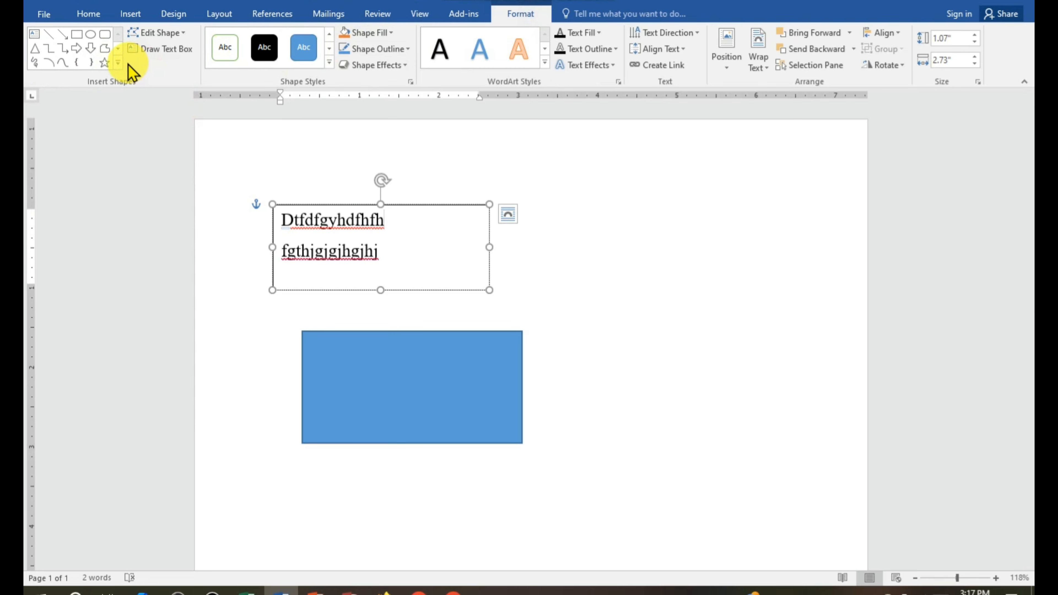
left_click(117, 63)
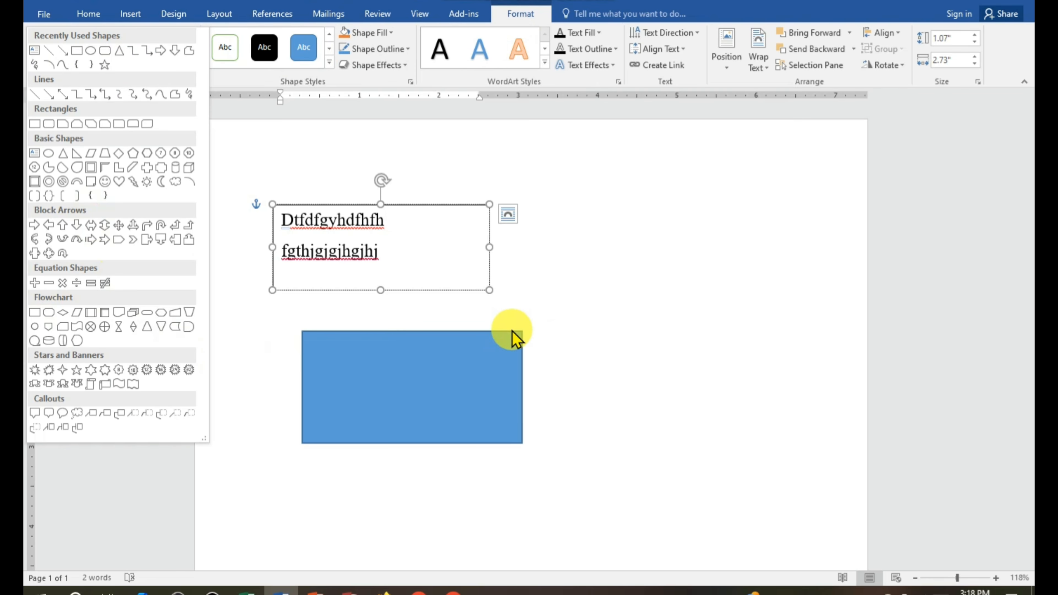
left_click(515, 267)
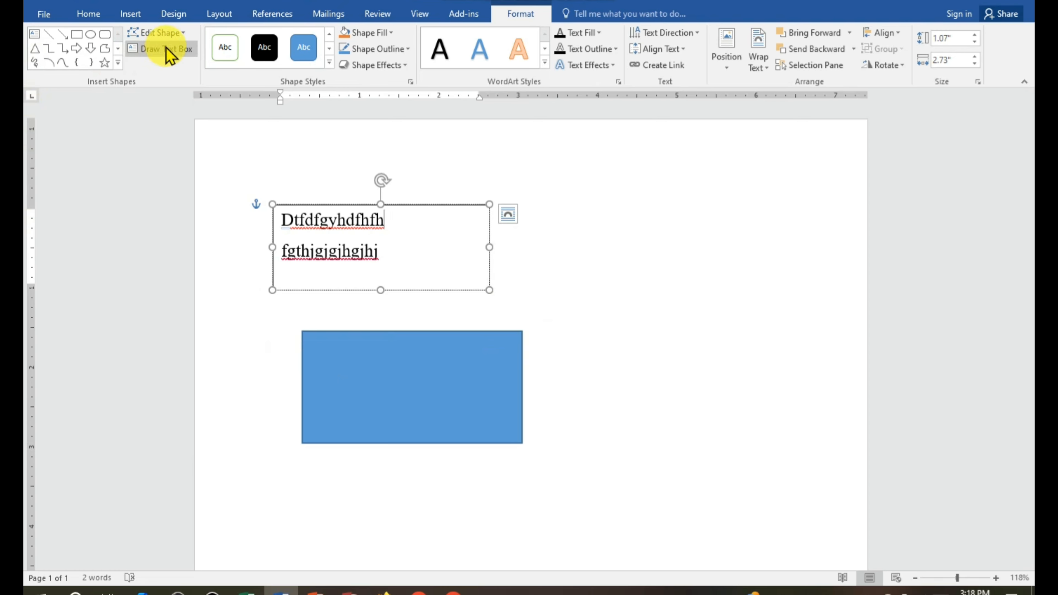
- Edit the text box's points, raising the middle of its upper edge and stretching its lower-right corner outward to about 3.23" wide
left_click(187, 33)
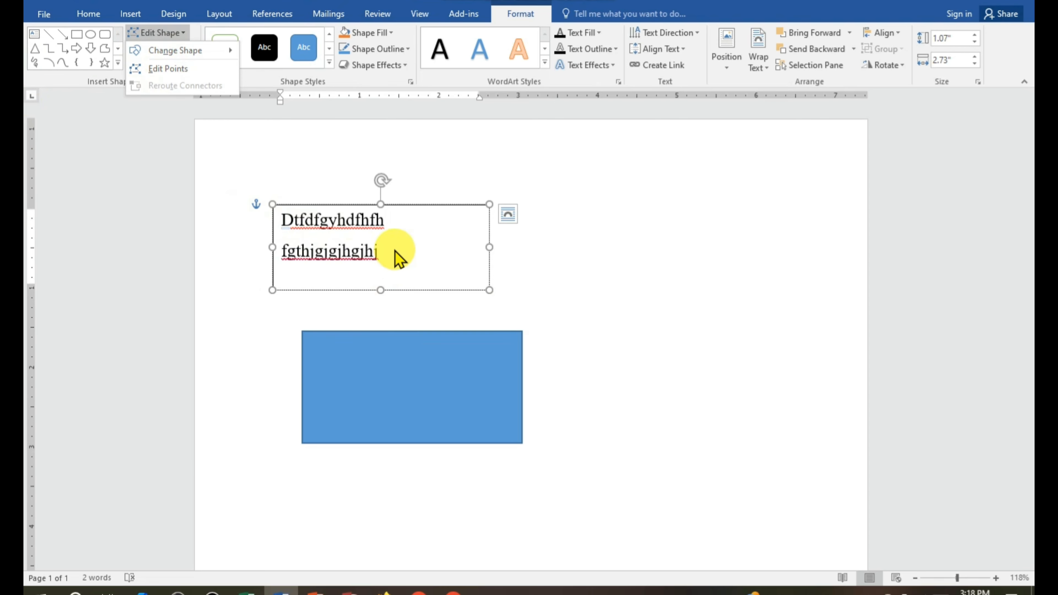
left_click(152, 68)
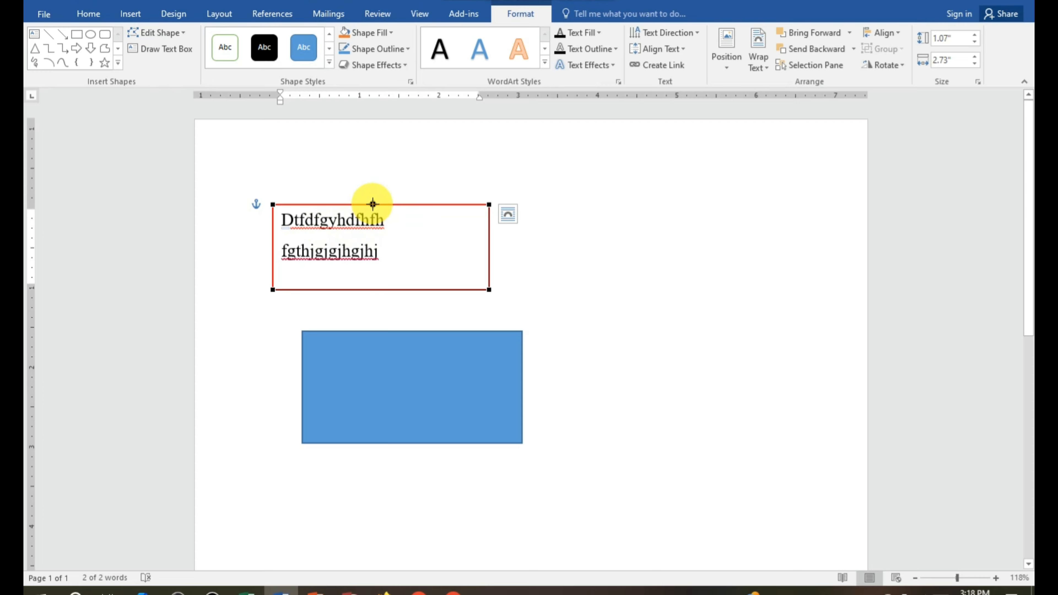
left_click_drag(370, 205, 382, 183)
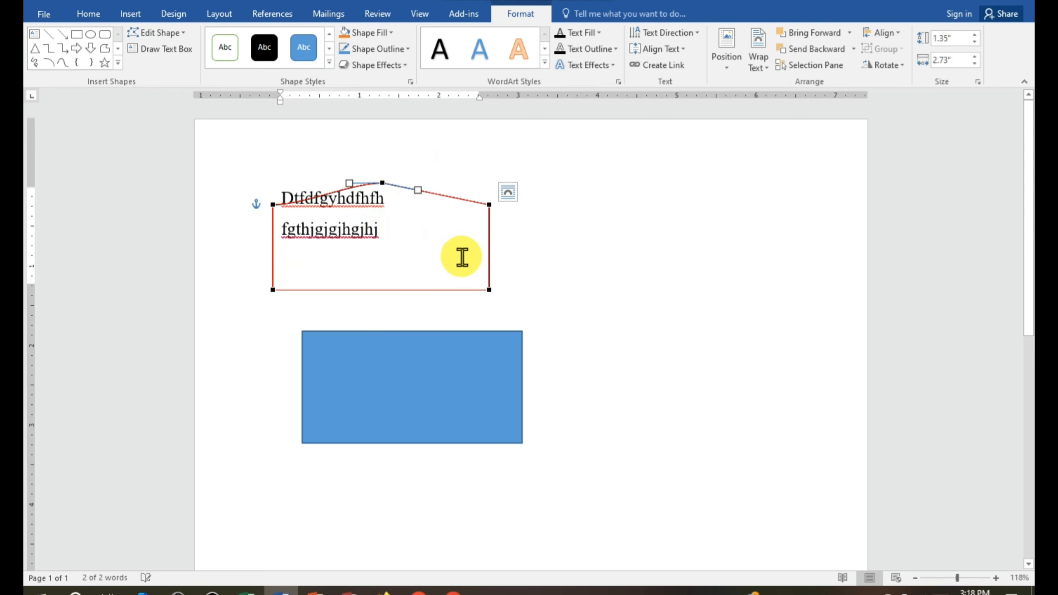
left_click_drag(488, 290, 529, 289)
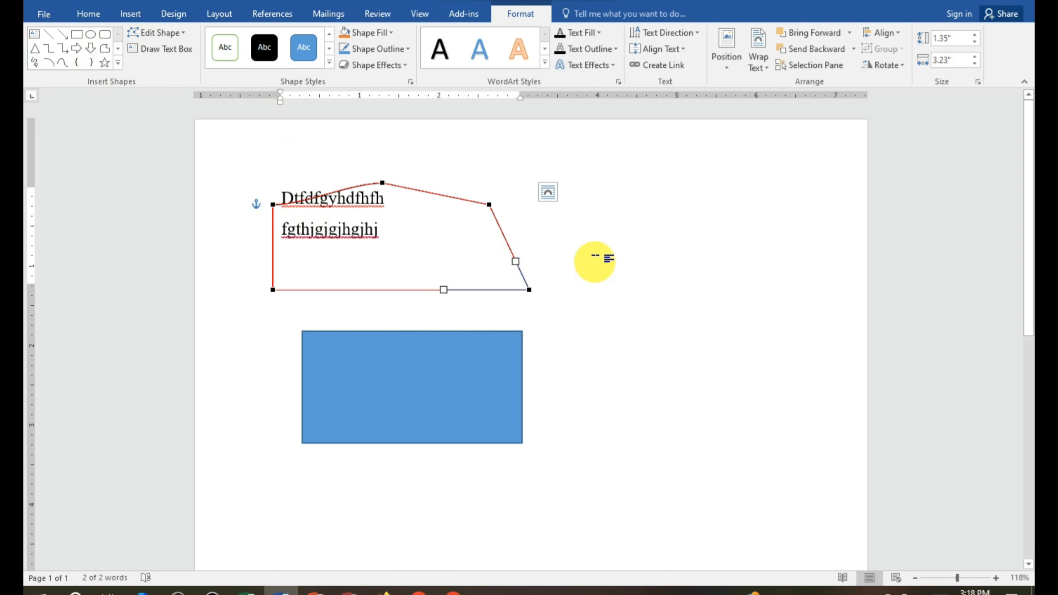
left_click(593, 260)
- Apply the light gold gradient theme style with dark text to the reshaped text box
left_click(469, 262)
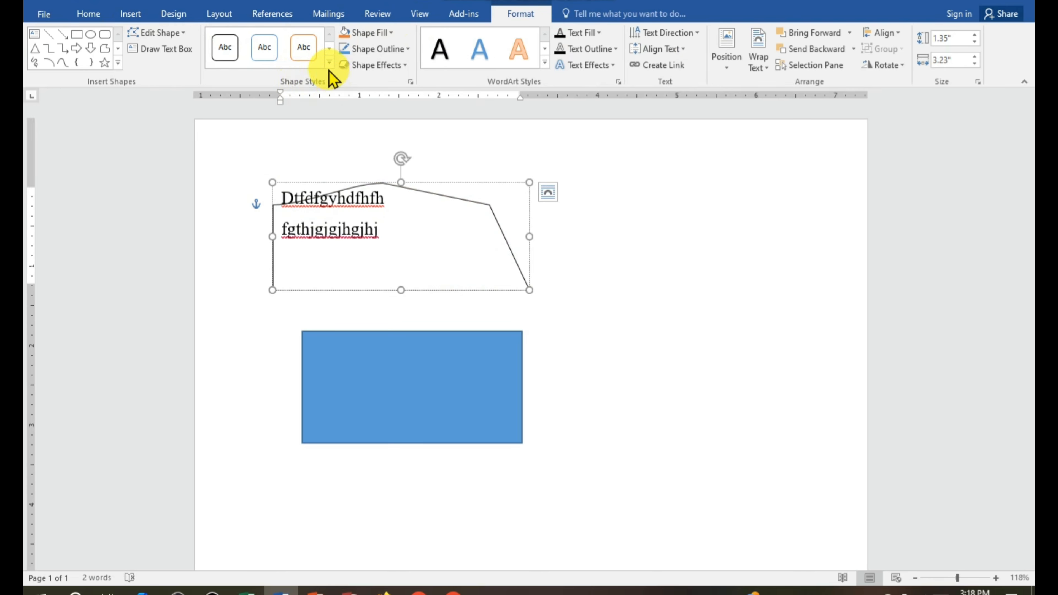
left_click(329, 62)
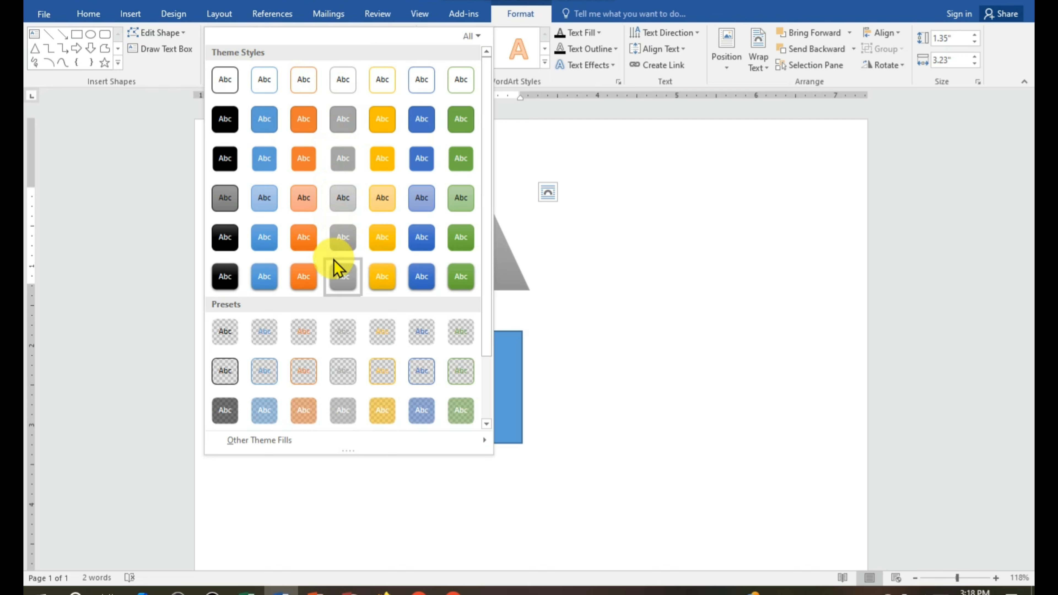
left_click(382, 200)
left_click(609, 279)
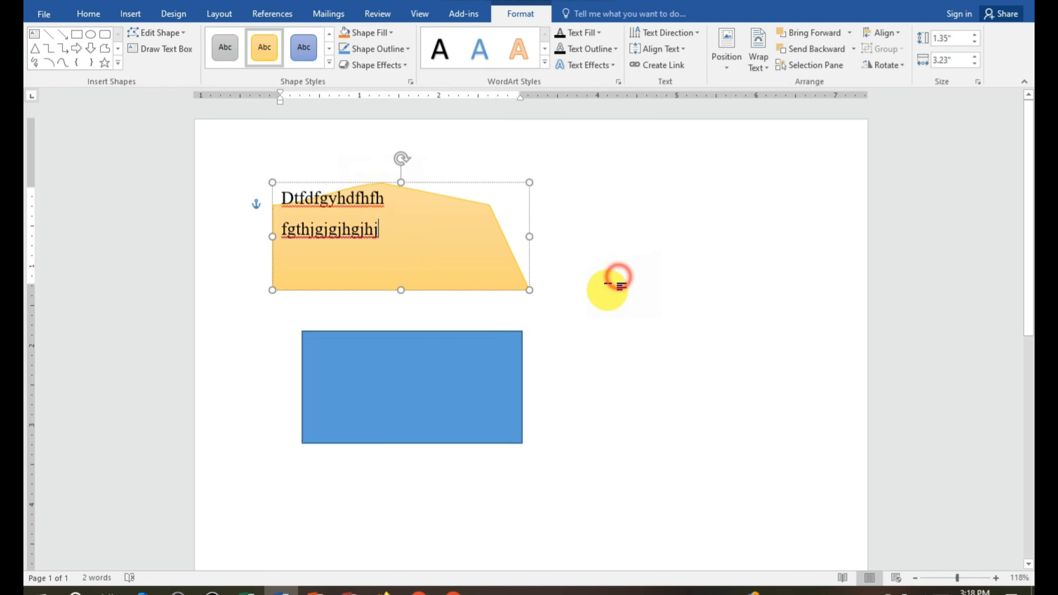
- Fill the reshaped text box with a solid orange-red from the standard colours in More Fill Colors
left_click(389, 267)
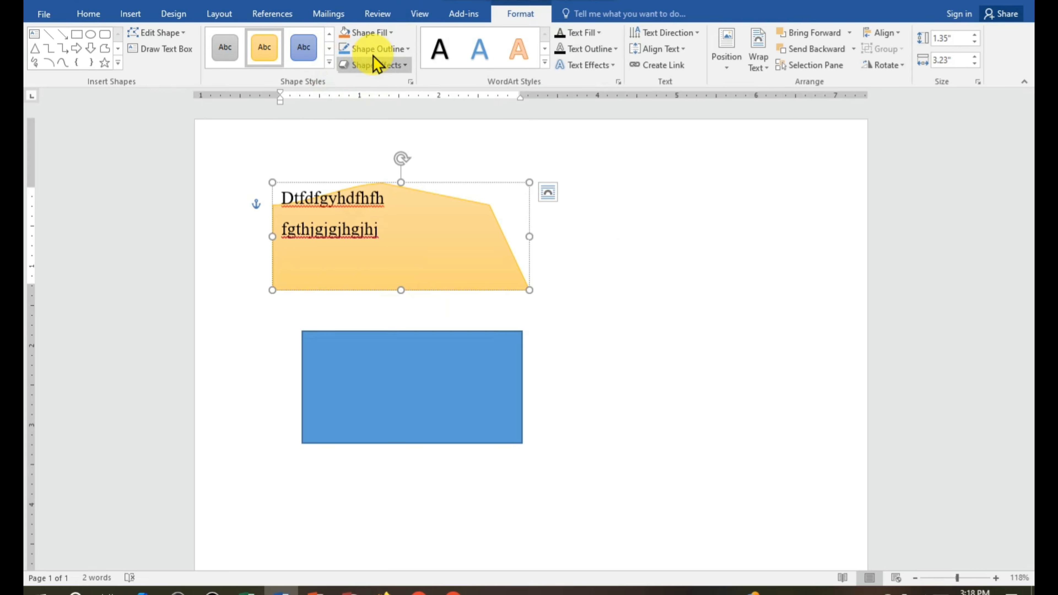
left_click(390, 32)
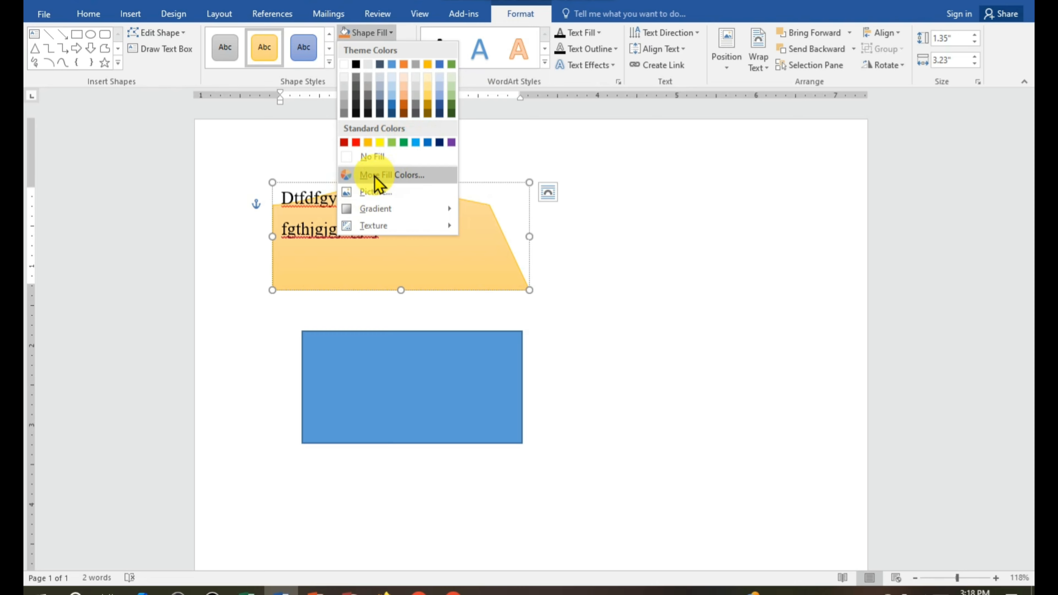
left_click(409, 177)
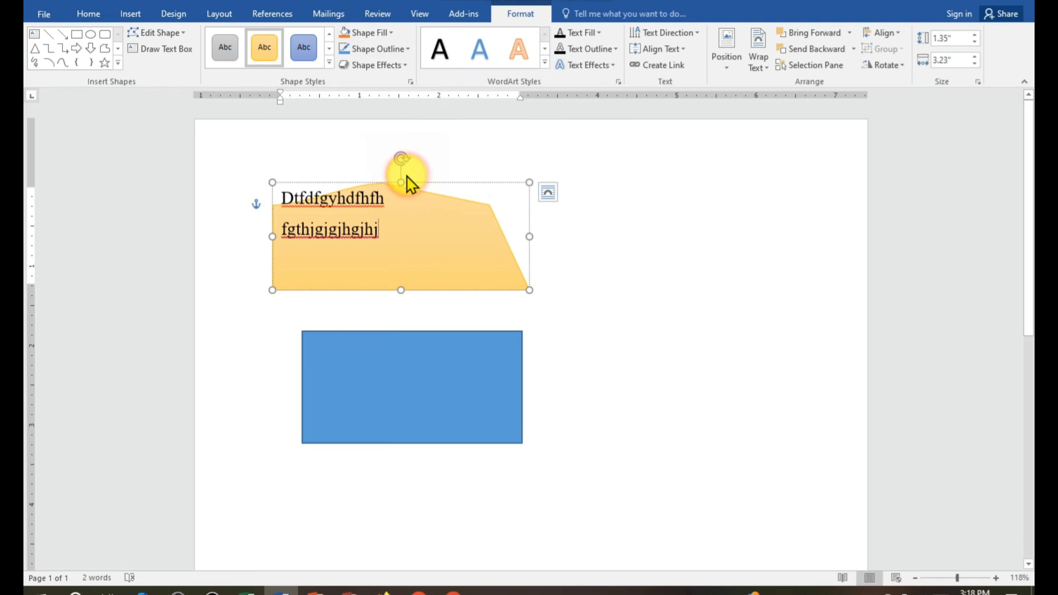
left_click(472, 271)
left_click(493, 268)
left_click(496, 287)
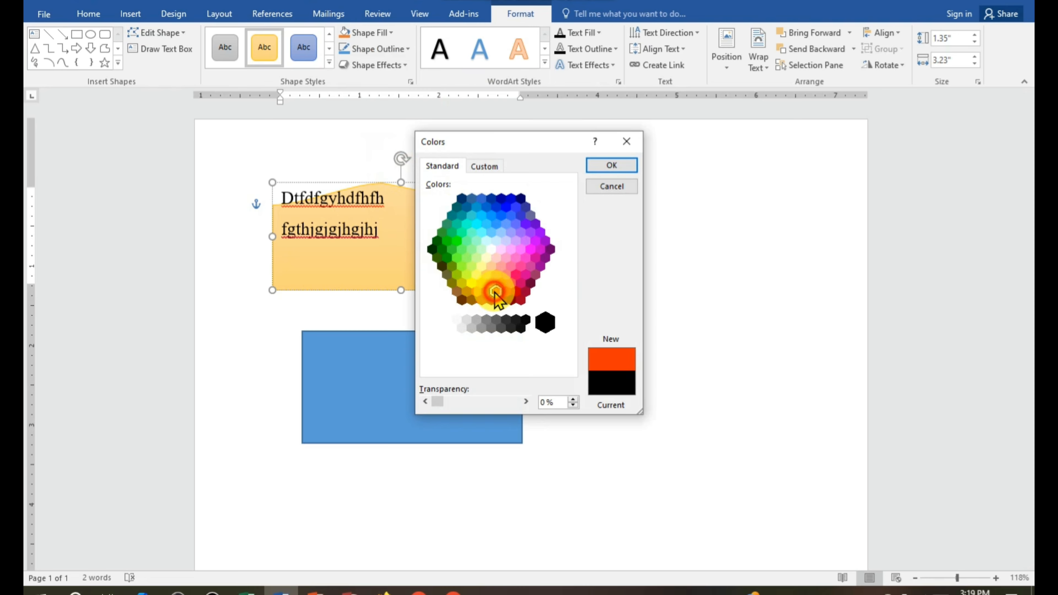
left_click(620, 169)
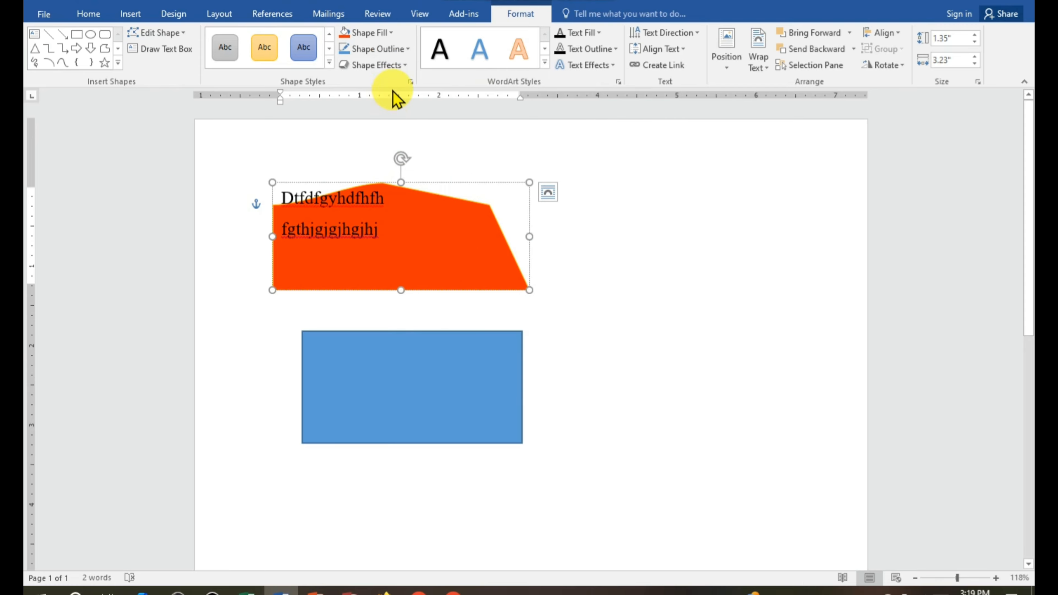
- Fill the text box with the photo of a seated man from a picture file on the Desktop
left_click(387, 33)
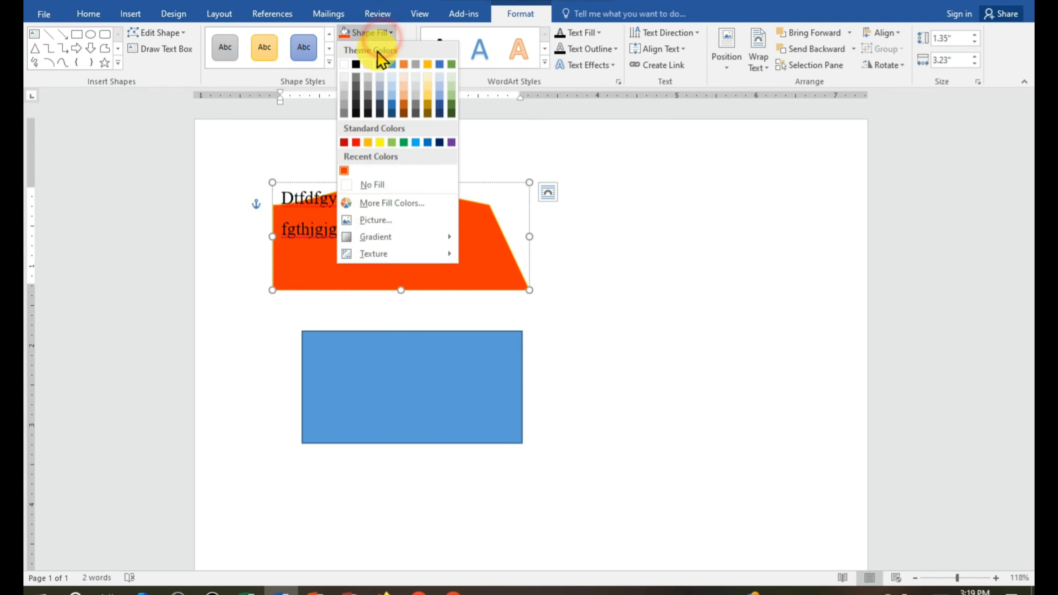
left_click(373, 220)
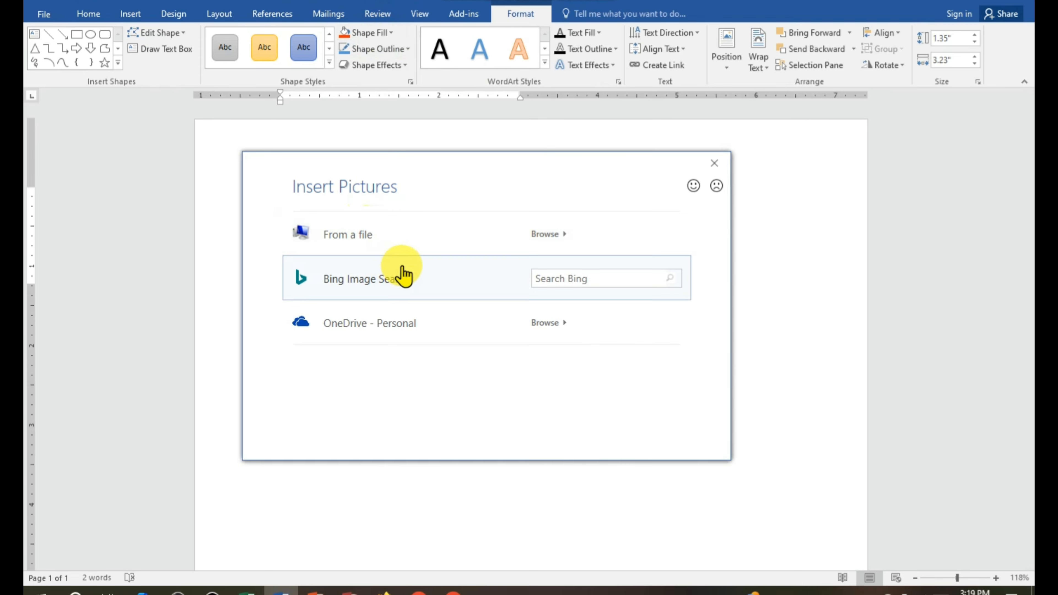
left_click(411, 235)
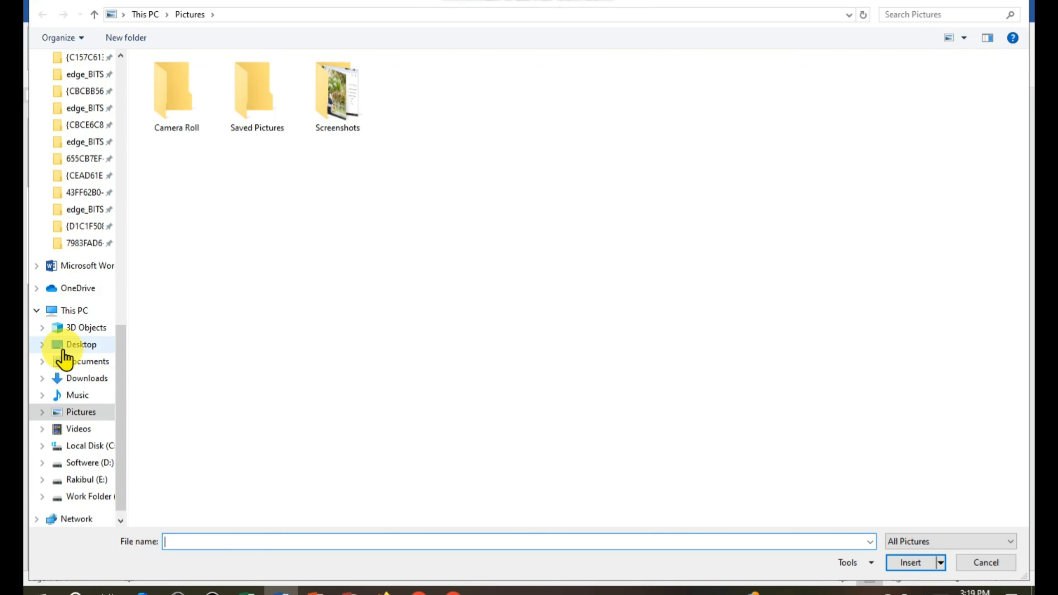
left_click(71, 345)
left_click(638, 122)
double_click(637, 122)
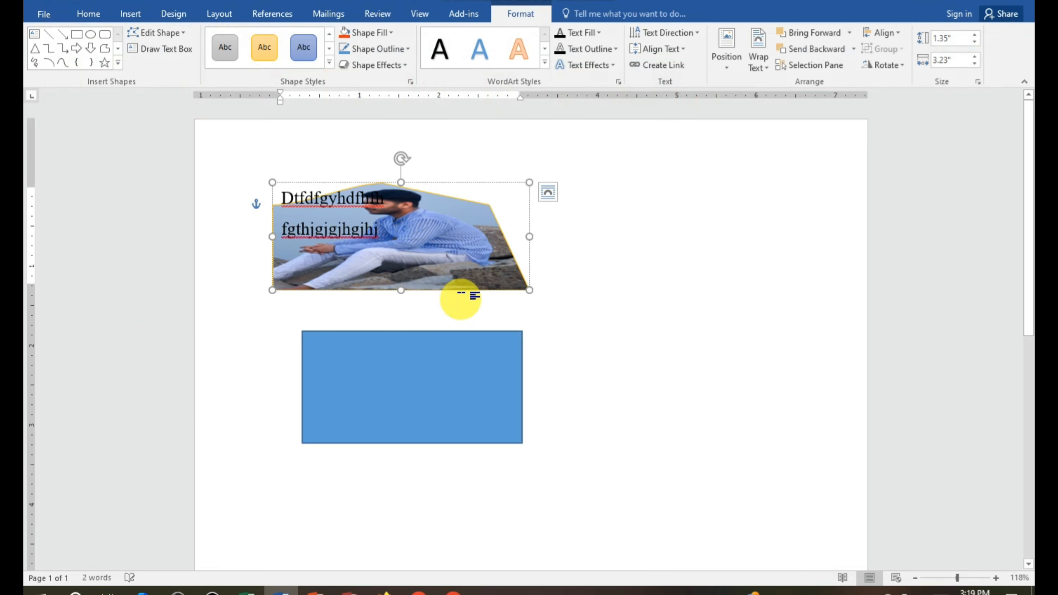
- Fill the text box with a gradient, using the gold radial preset that darkens toward the edges
left_click(375, 33)
mouse_move(382, 238)
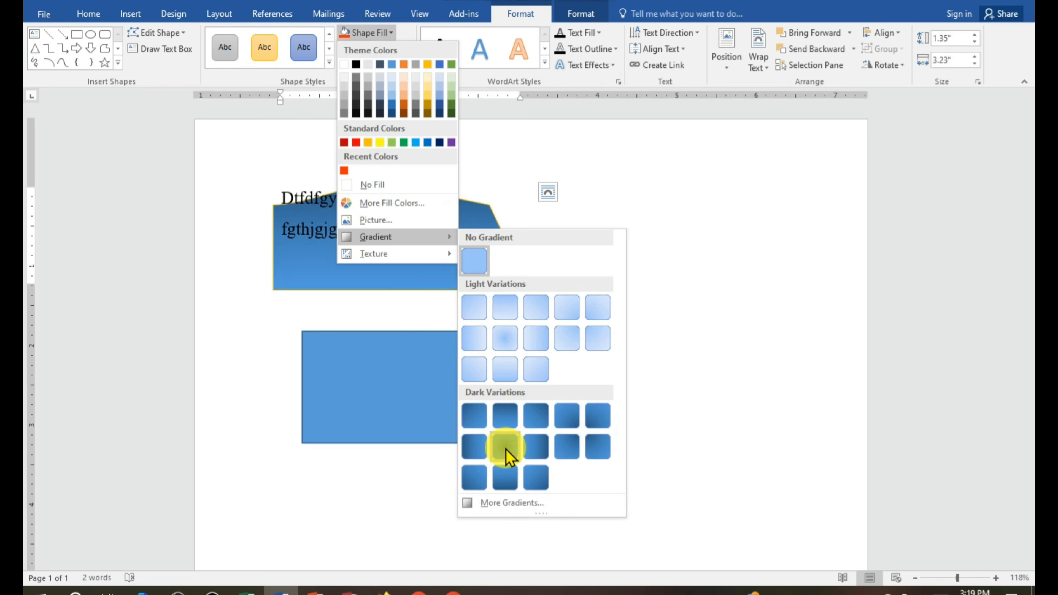
left_click(497, 505)
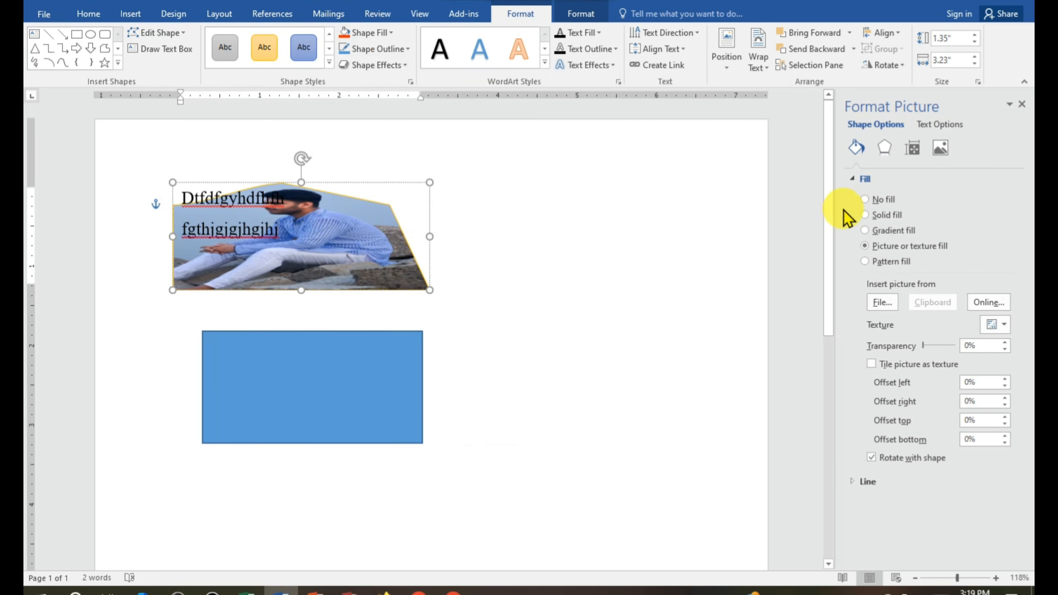
left_click(866, 230)
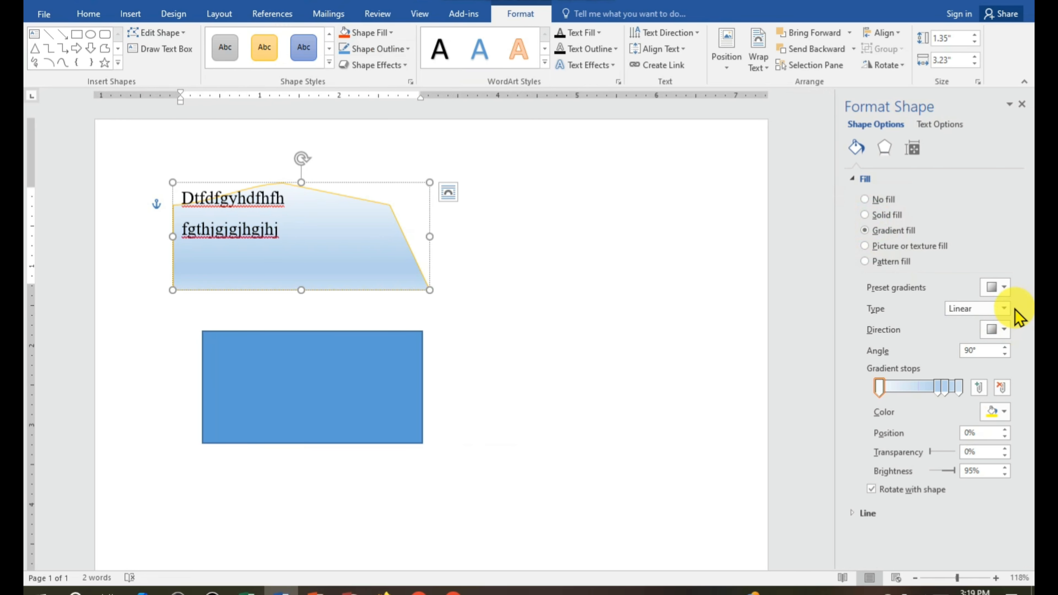
left_click(1004, 287)
left_click(947, 414)
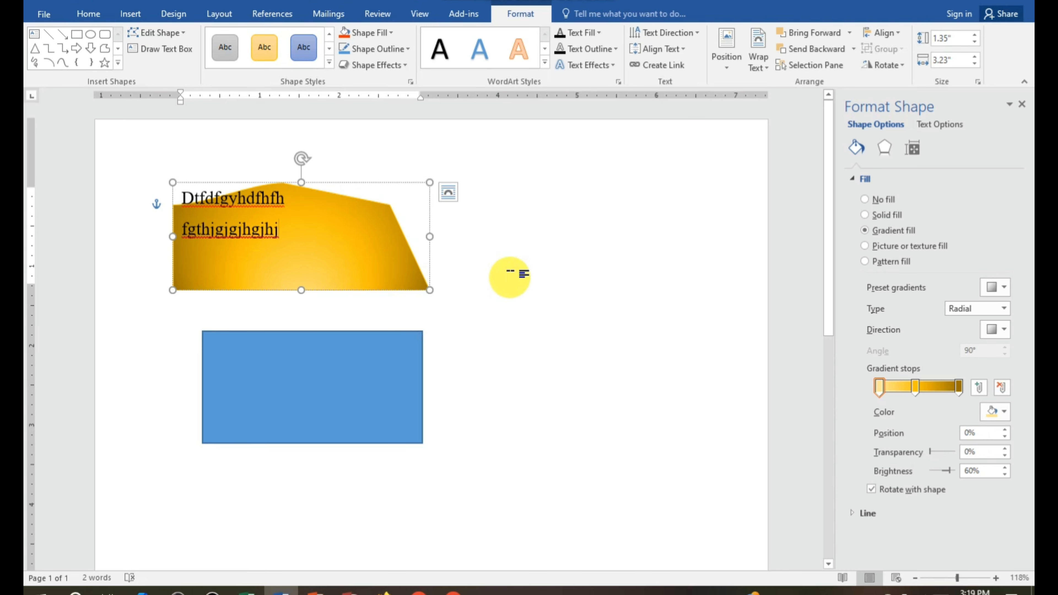
left_click(516, 271)
left_click(1021, 104)
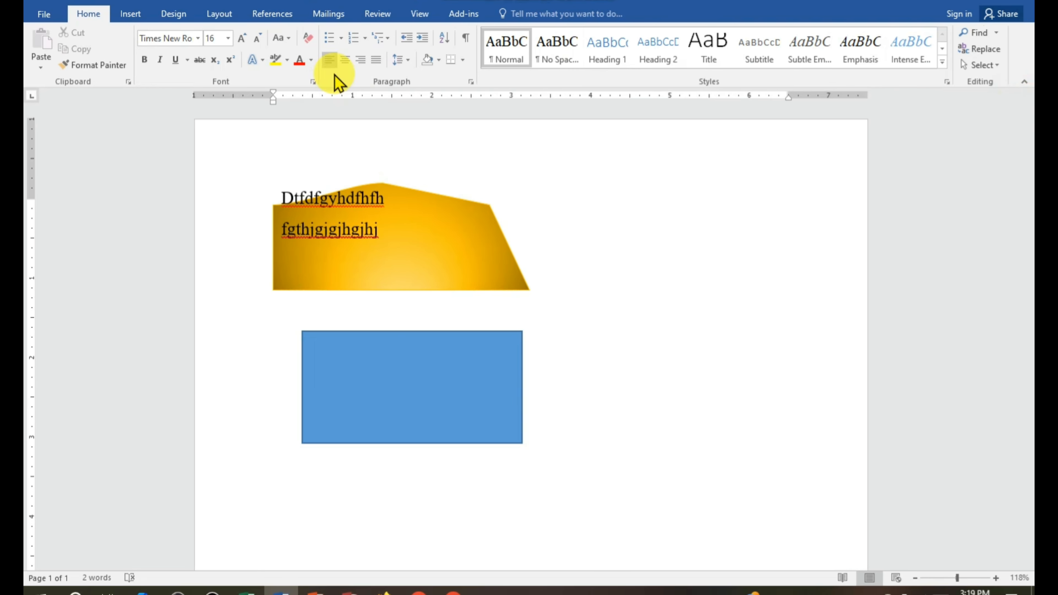
- Set the text box's outline weight to 6 pt
left_click(447, 230)
left_click(520, 13)
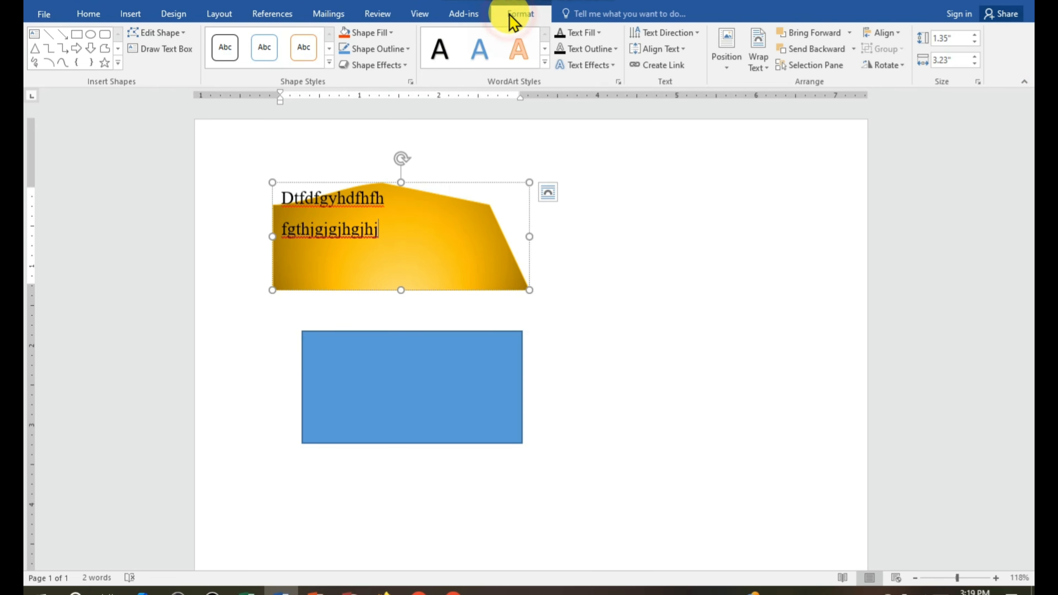
left_click(396, 56)
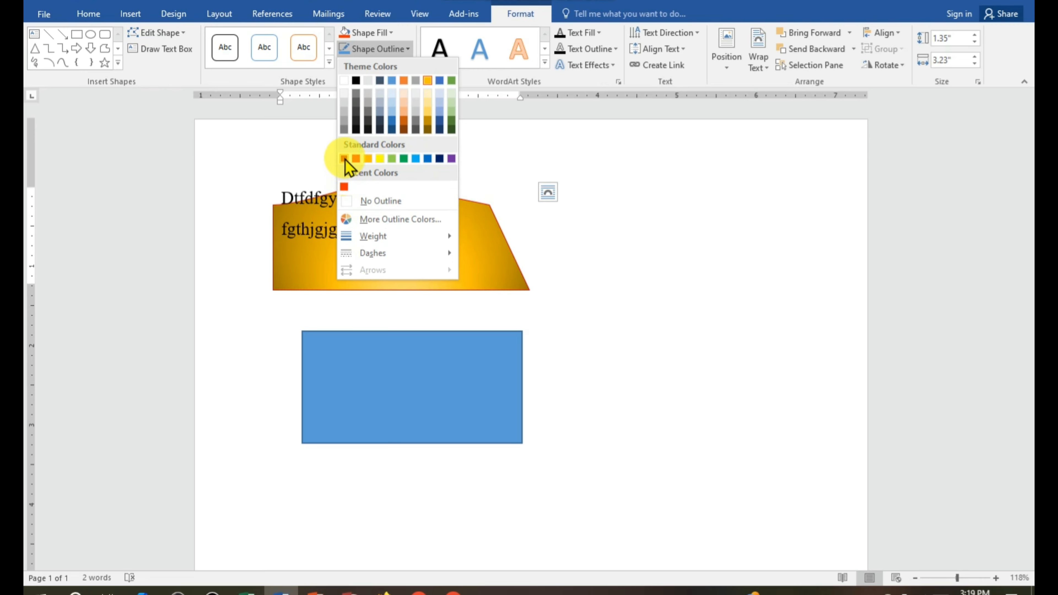
mouse_move(361, 238)
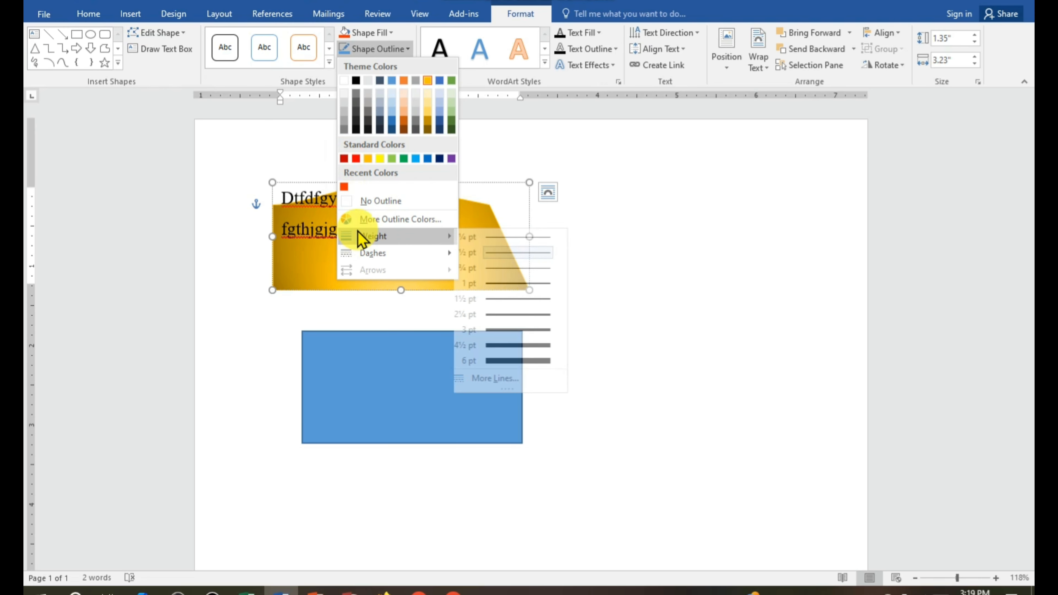
left_click(506, 360)
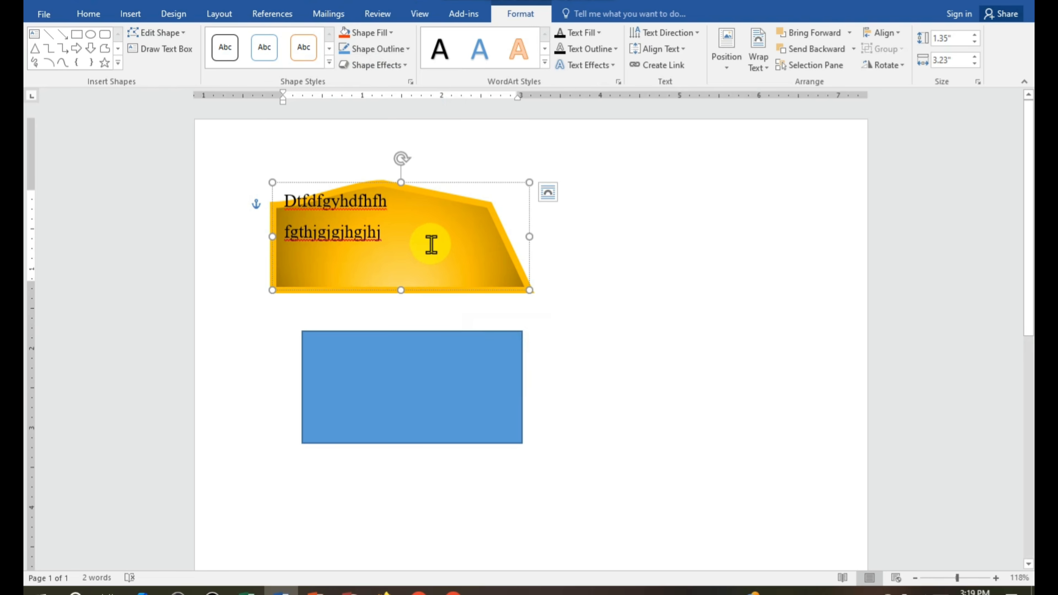
left_click(395, 51)
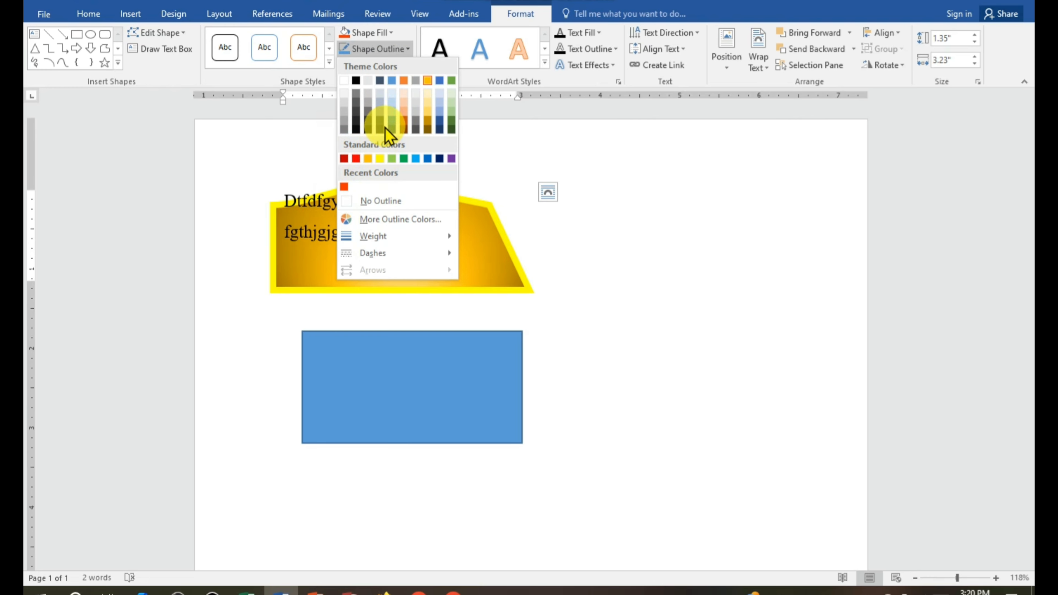
left_click(503, 153)
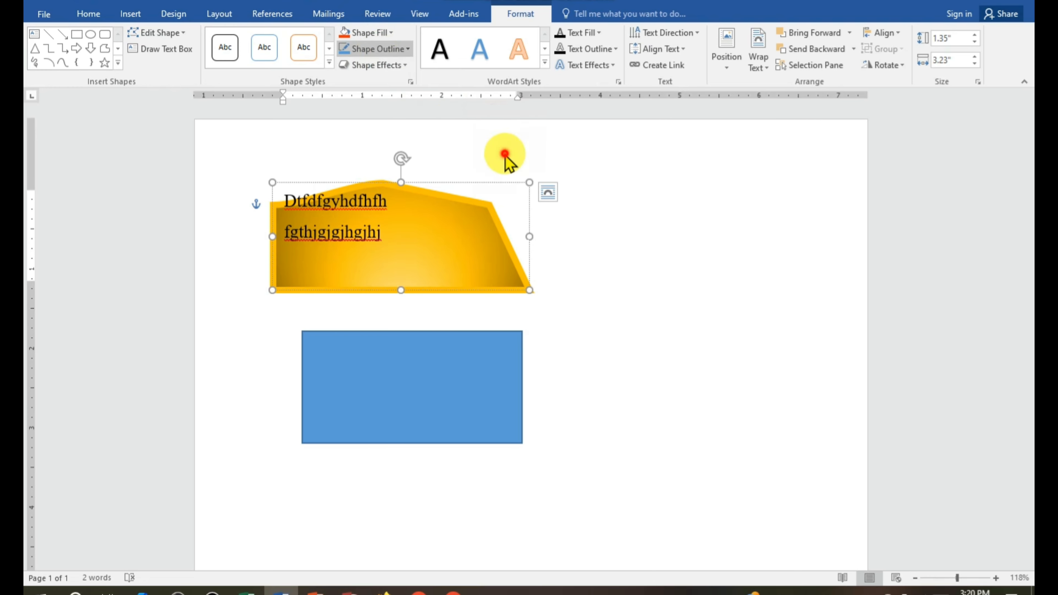
- Apply the preset shape effect with bevelled edges and a soft drop shadow to the text box
left_click(392, 66)
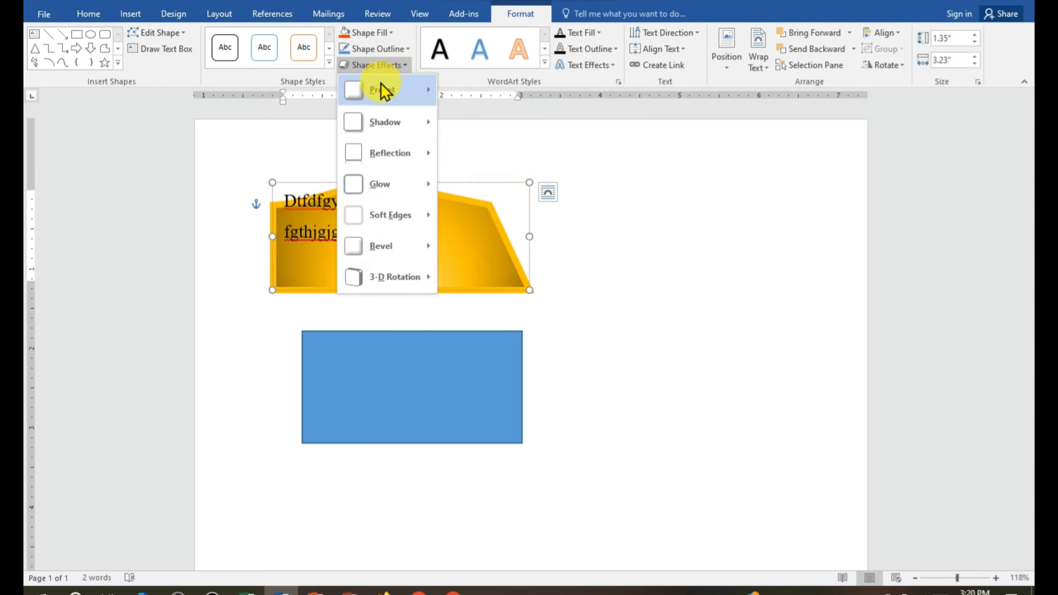
mouse_move(384, 94)
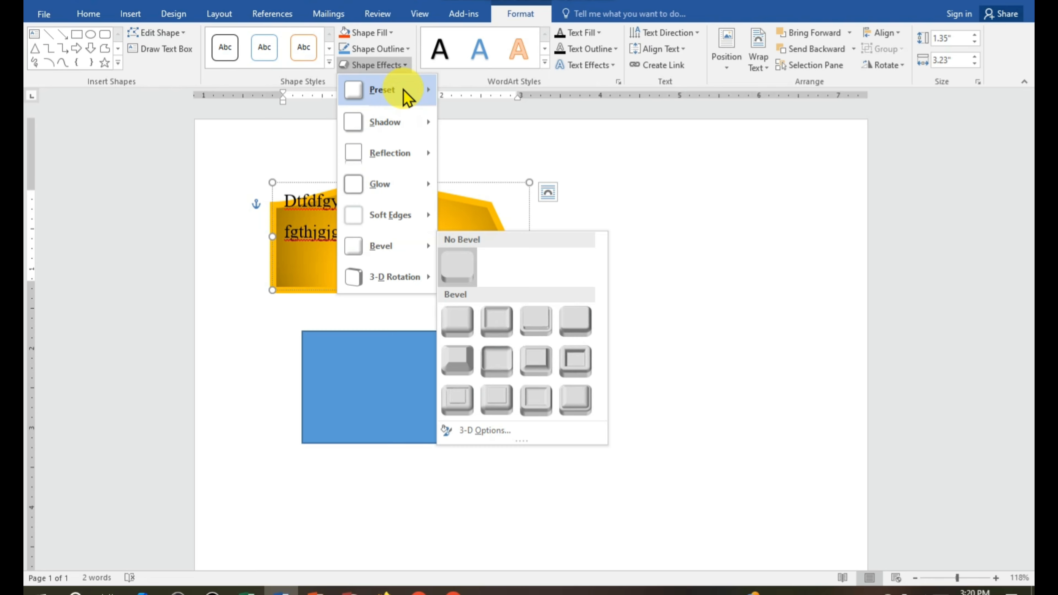
left_click(568, 182)
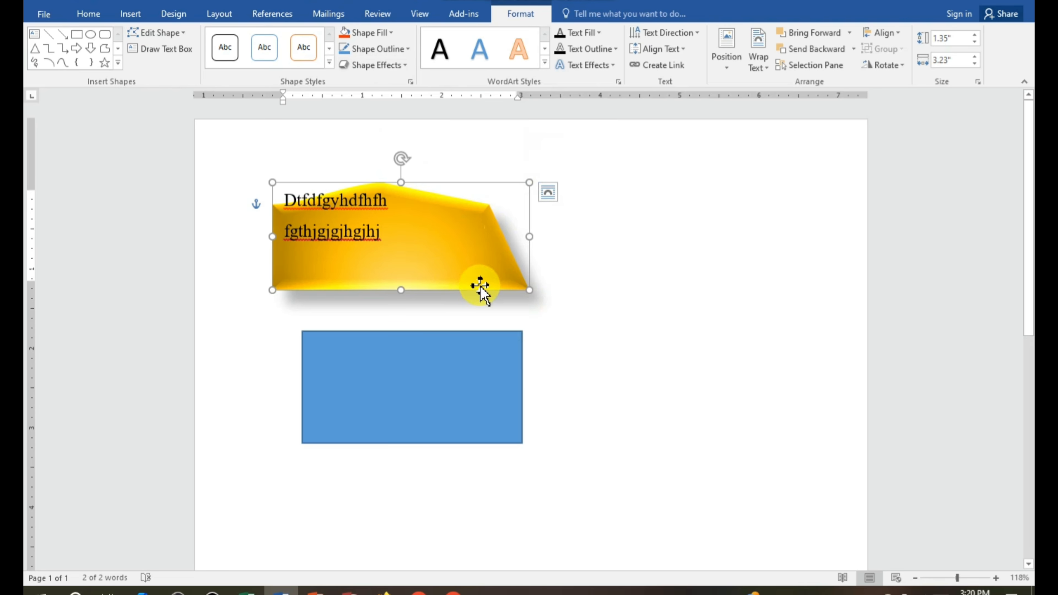
left_click(535, 300)
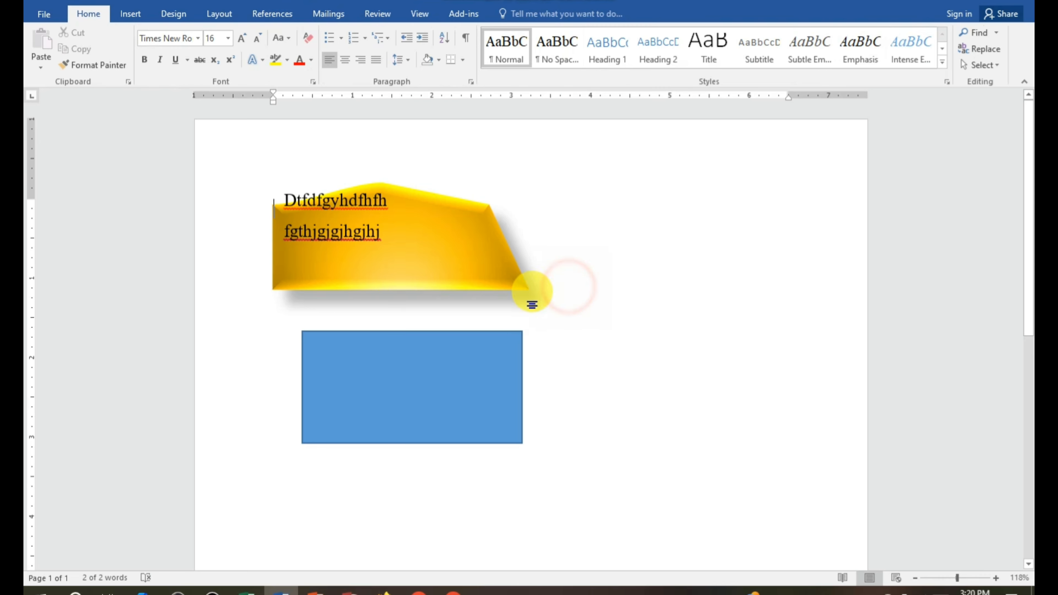
- Apply the black WordArt style with a light outline and blue shadow to both lines of the text box
left_click(396, 251)
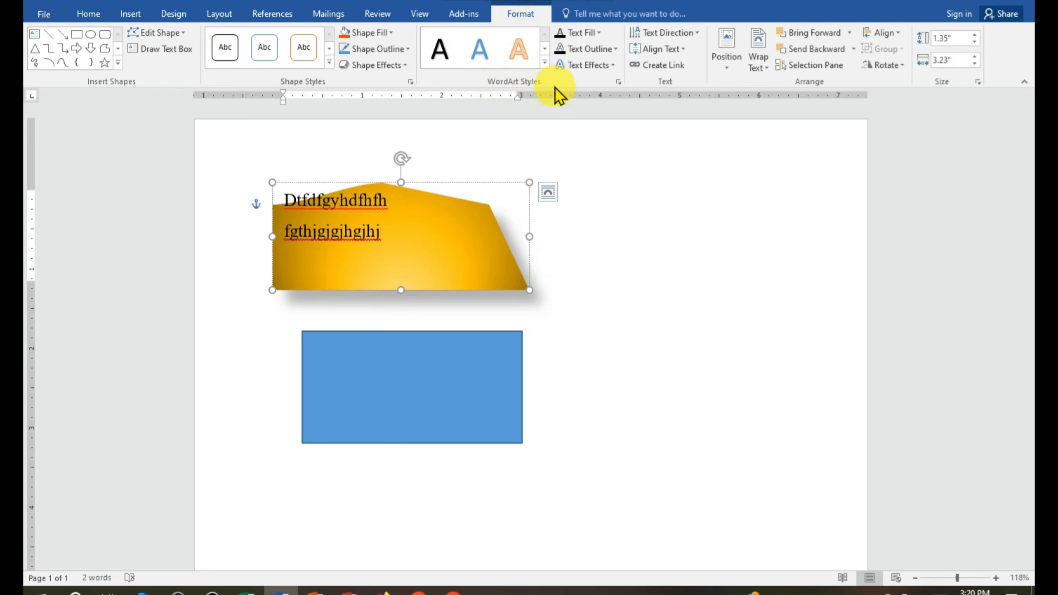
left_click_drag(383, 234, 269, 196)
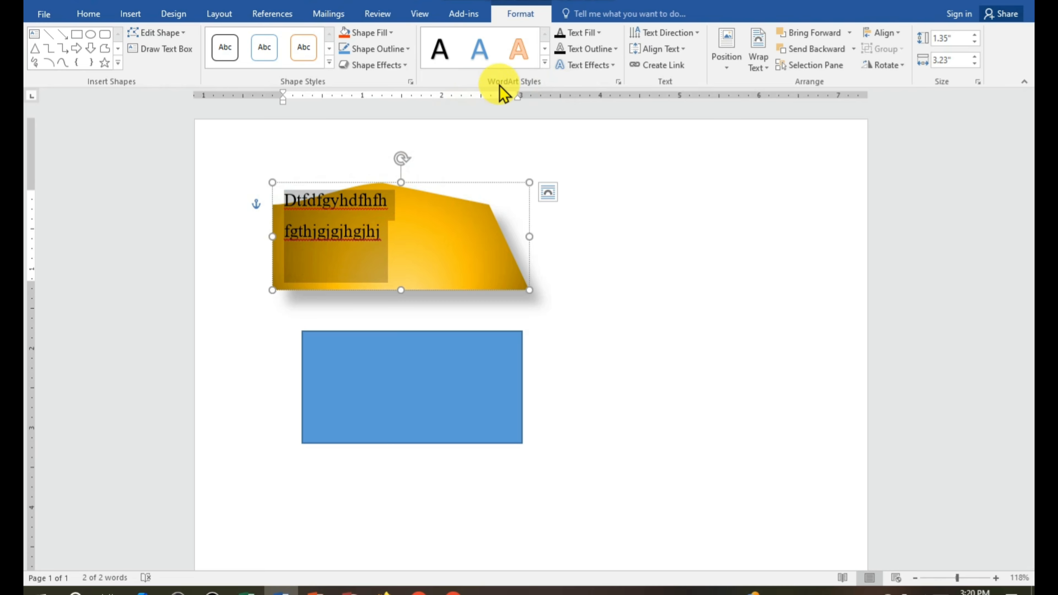
left_click(544, 62)
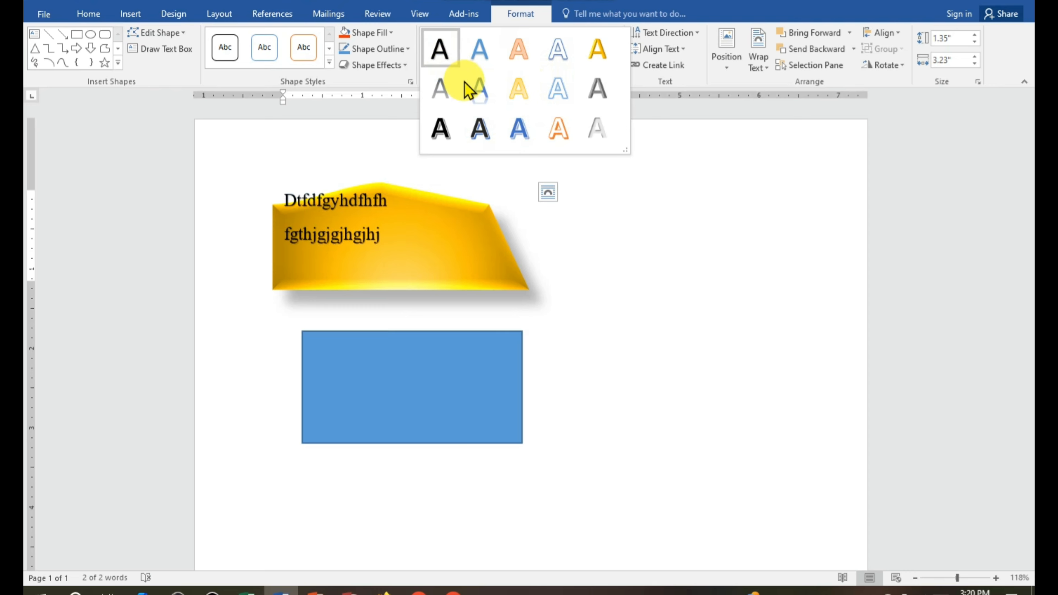
left_click(480, 133)
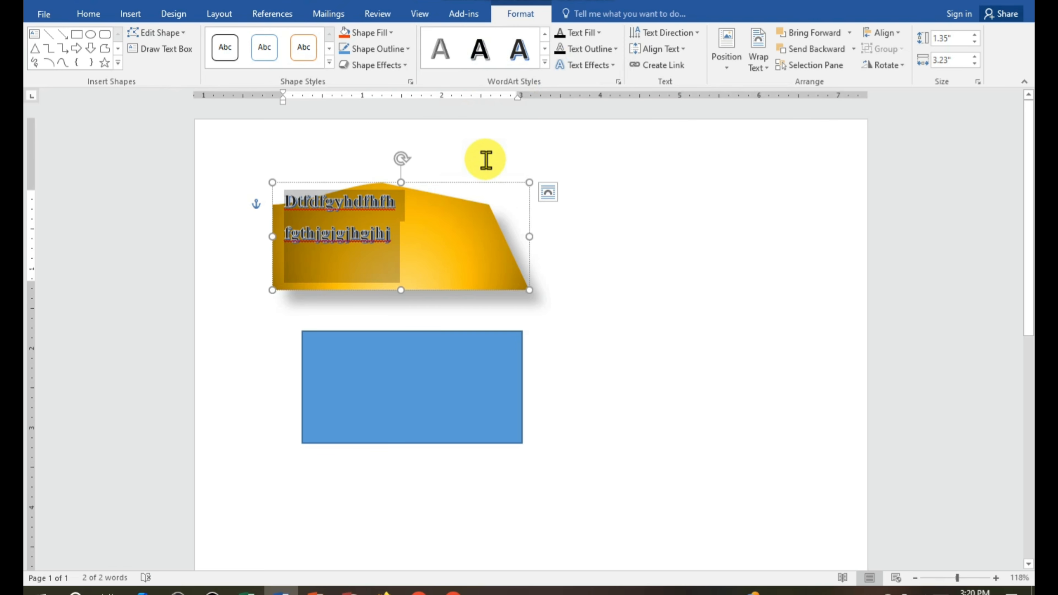
- Give the selected text a gold radial gradient fill, with the middle stop at 44% and the dark end stop shifted inward
left_click(598, 33)
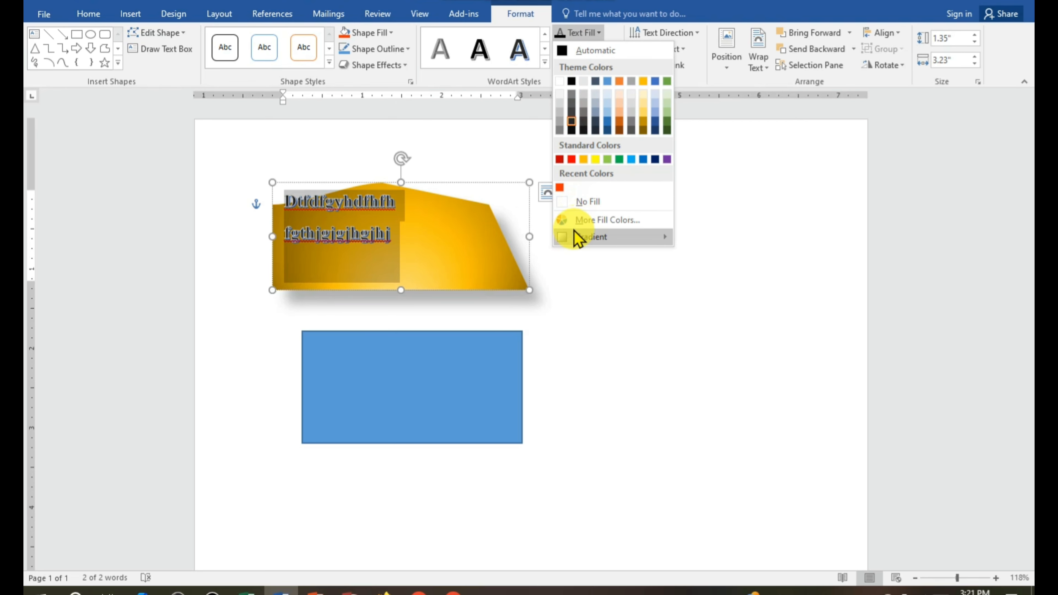
mouse_move(576, 239)
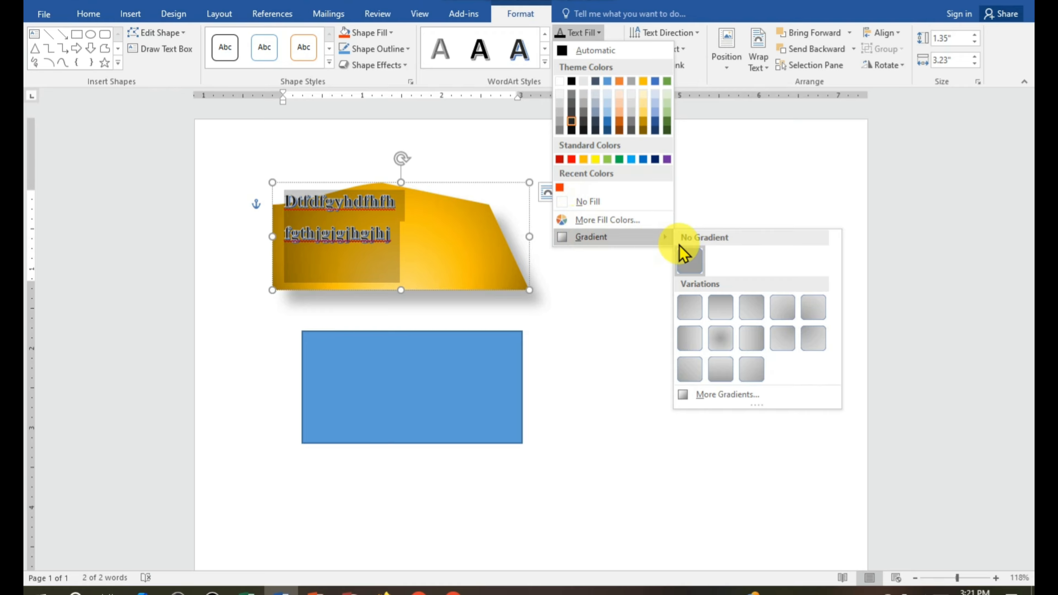
left_click(722, 400)
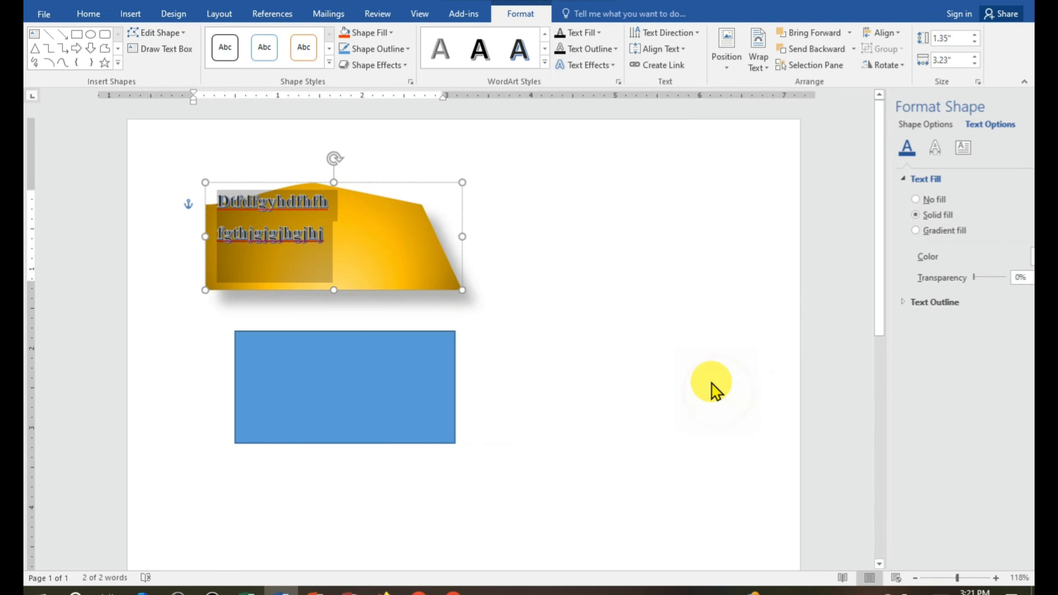
left_click(870, 231)
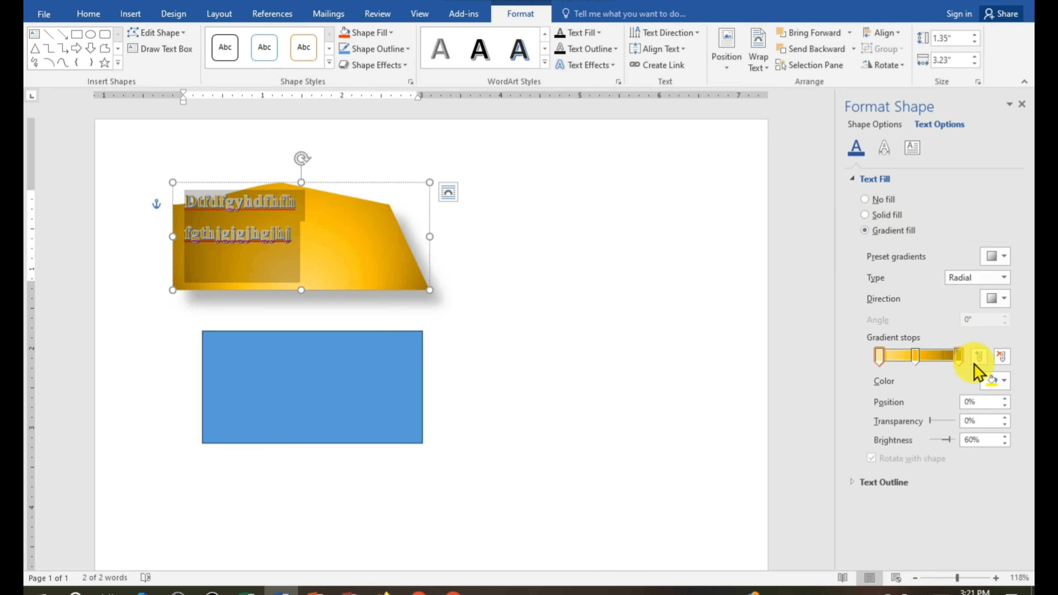
left_click(957, 358)
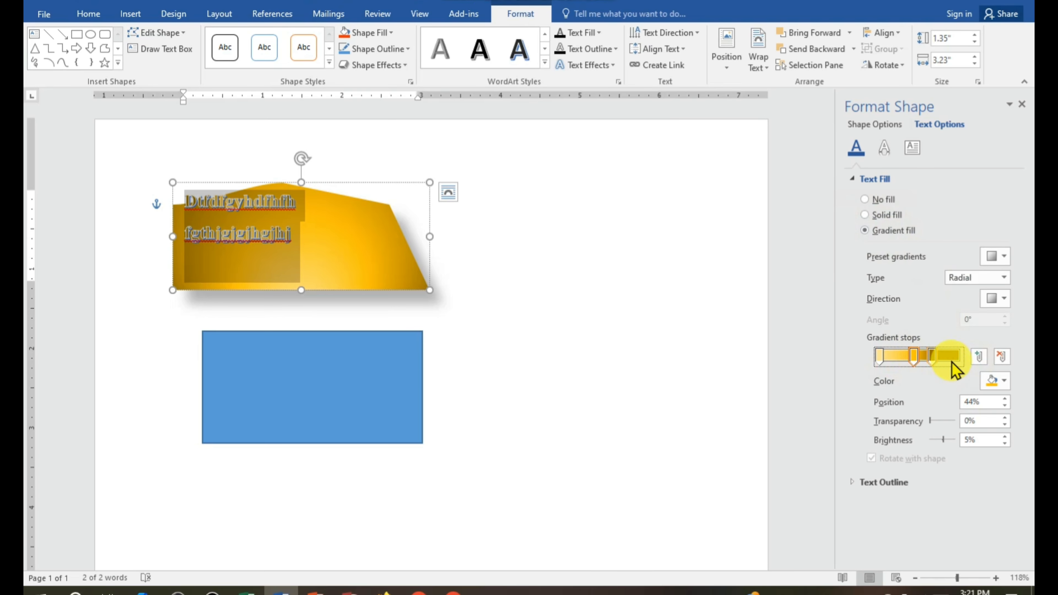
- Set the text gradient's direction to radiate from the centre and close the formatting options
left_click(1005, 298)
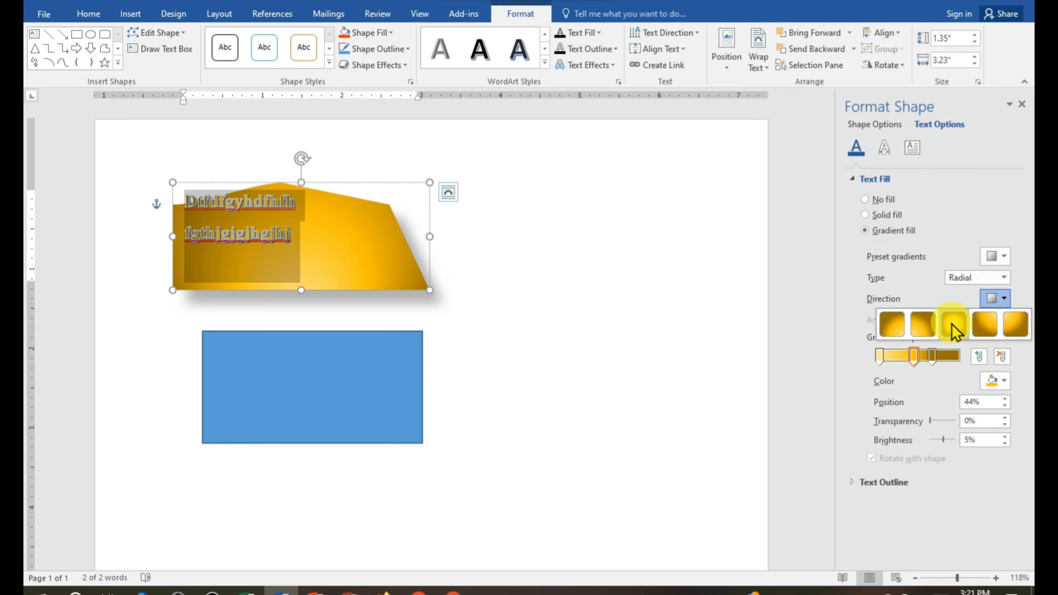
left_click(956, 331)
left_click(1021, 104)
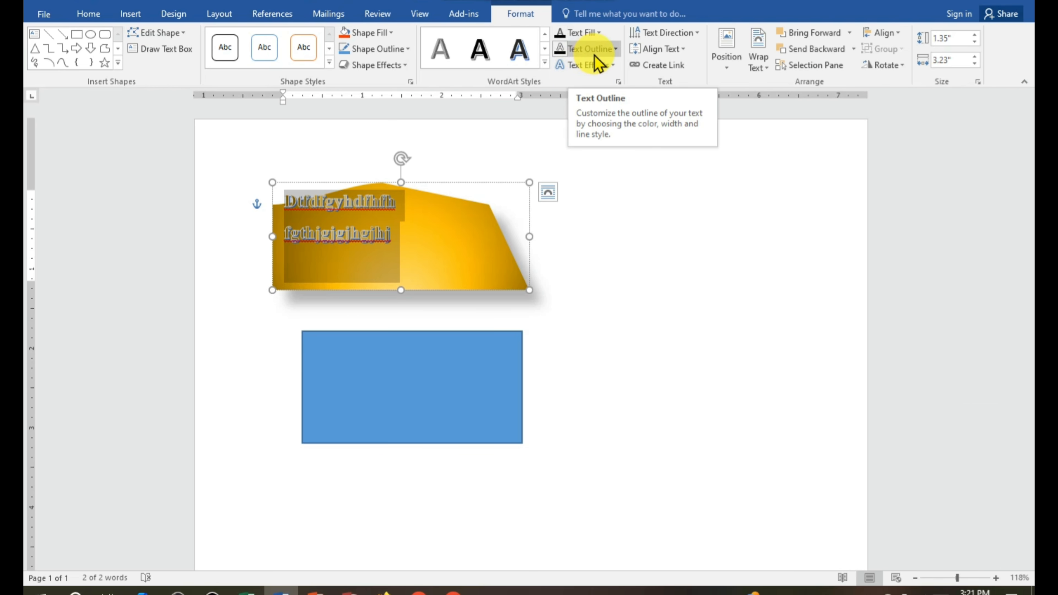
left_click(607, 55)
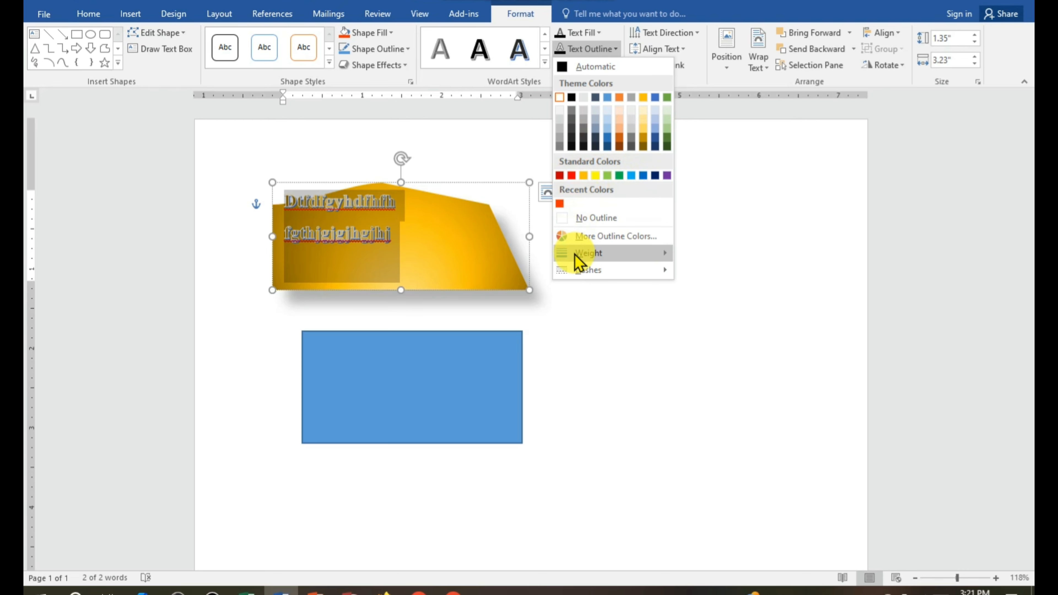
mouse_move(577, 255)
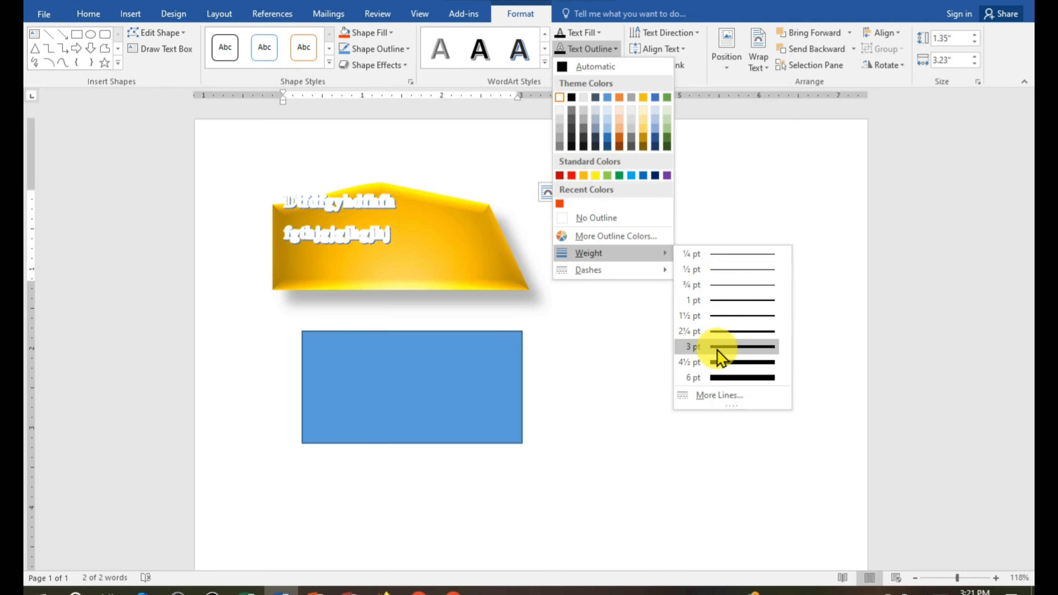
left_click(697, 186)
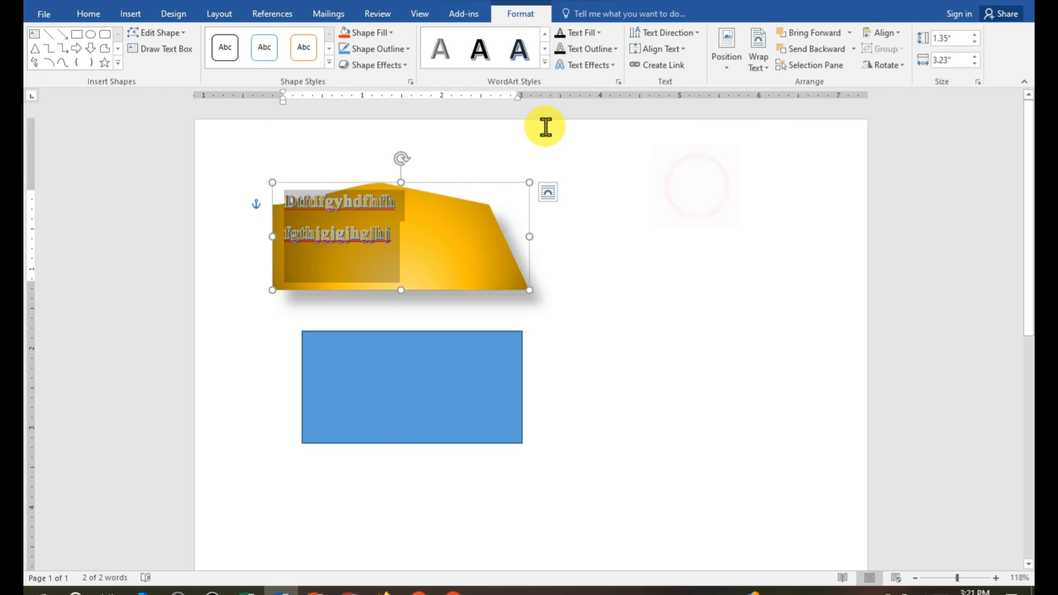
- Apply the first Warp transform text effect to both lines, stretching the text across the whole text box
left_click(603, 72)
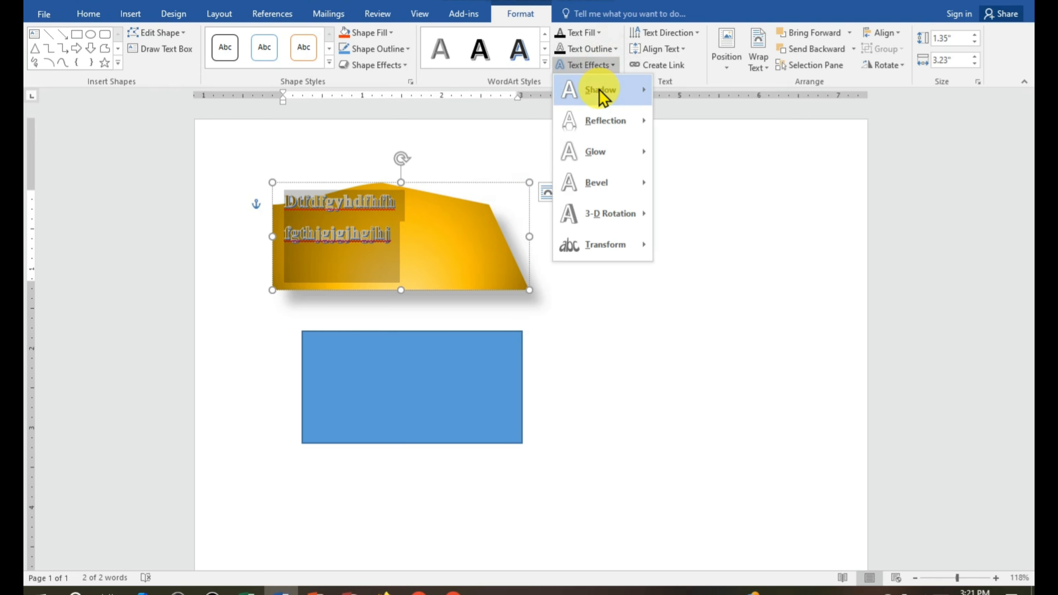
mouse_move(603, 96)
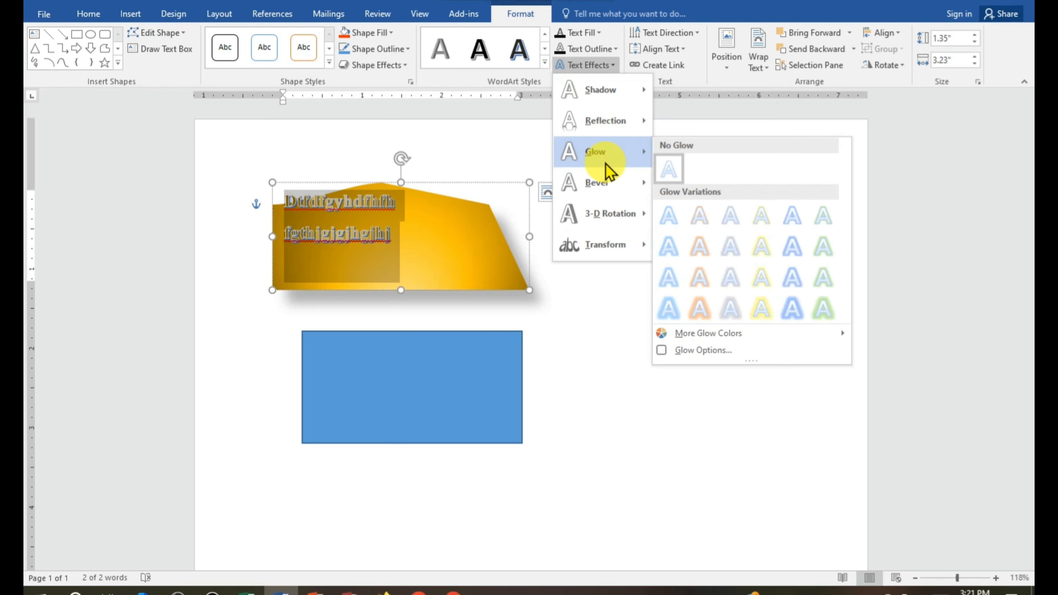
mouse_move(604, 225)
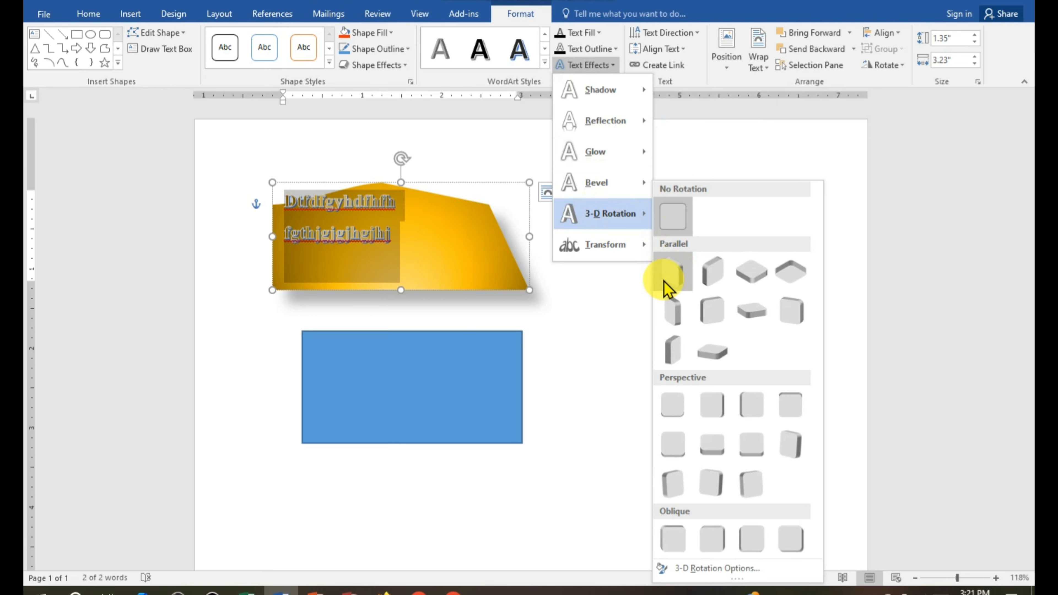
mouse_move(625, 250)
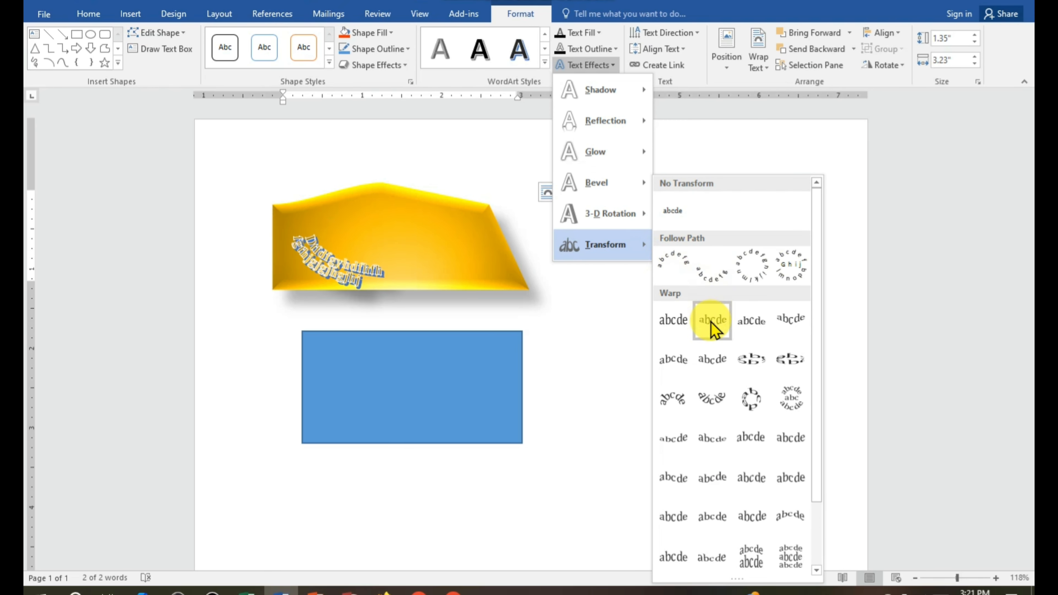
scroll(708, 438, "down", 2)
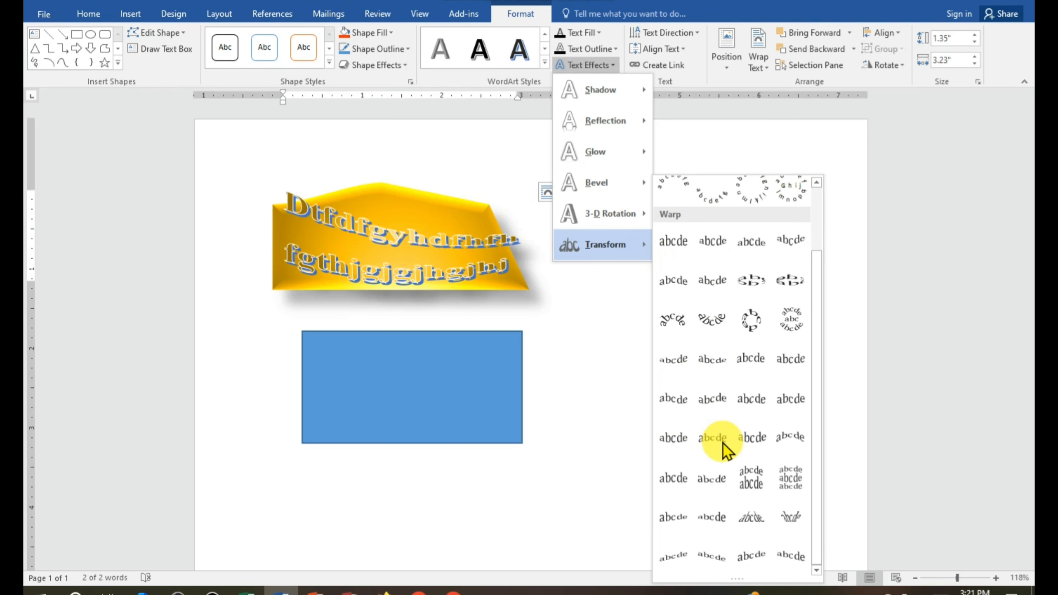
scroll(666, 354, "up", 2)
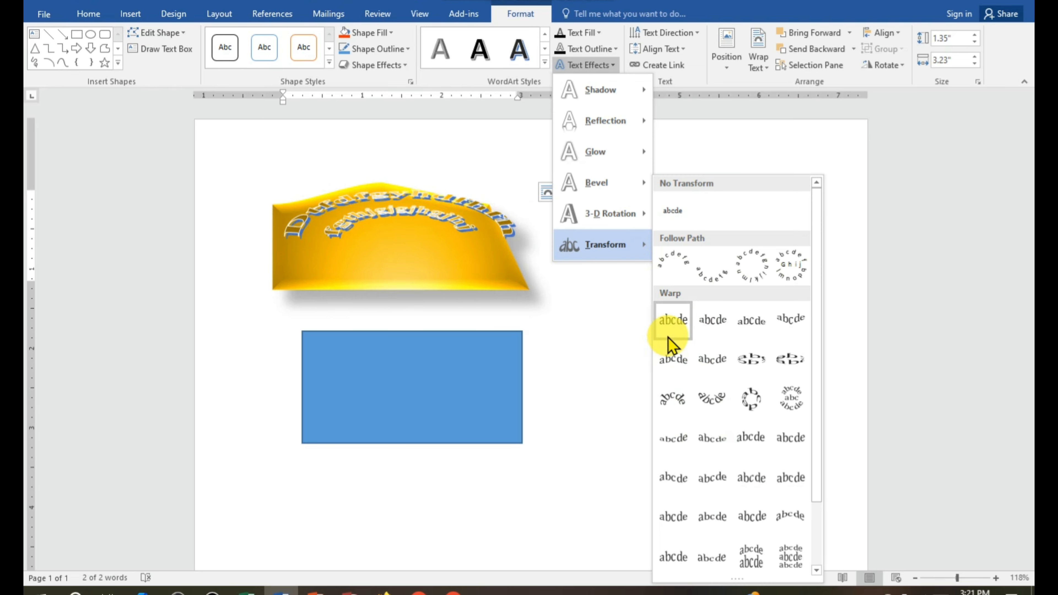
left_click(674, 323)
left_click(432, 287)
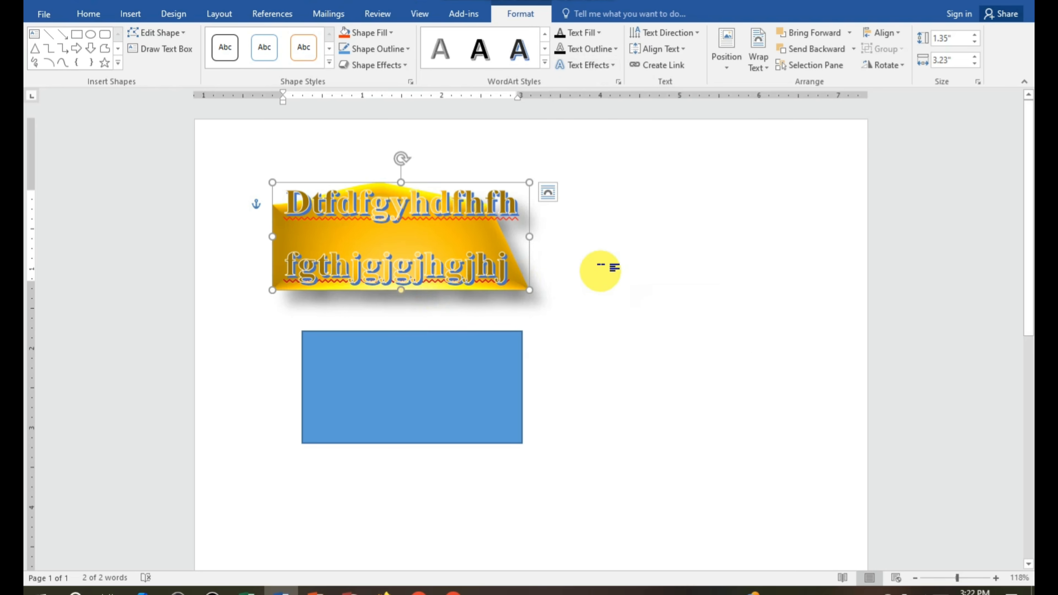
- Try rotating all the text in the text box by 90°, and set its direction back to horizontal
left_click(679, 33)
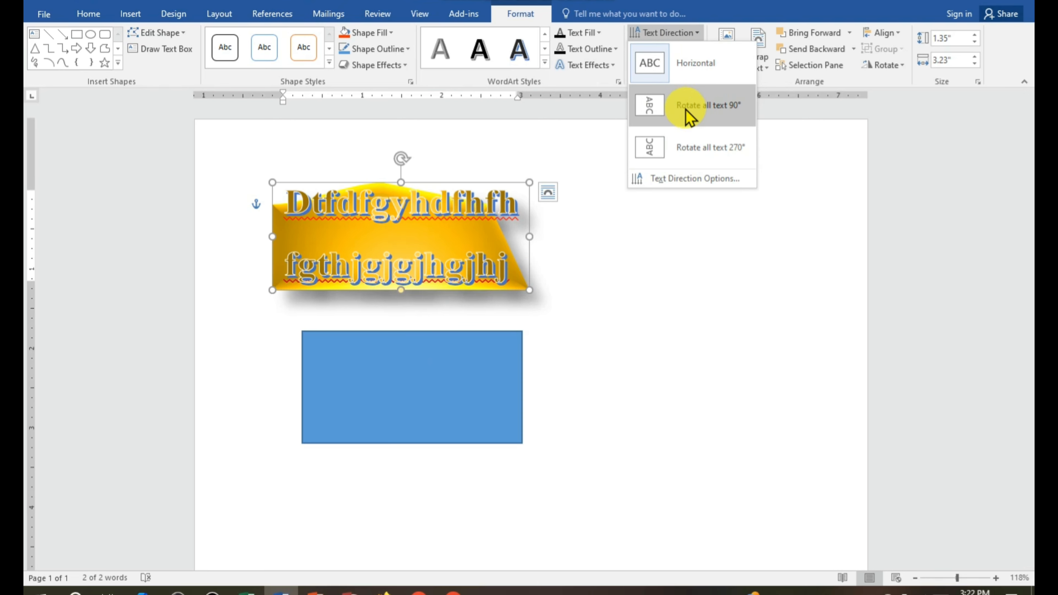
left_click(677, 121)
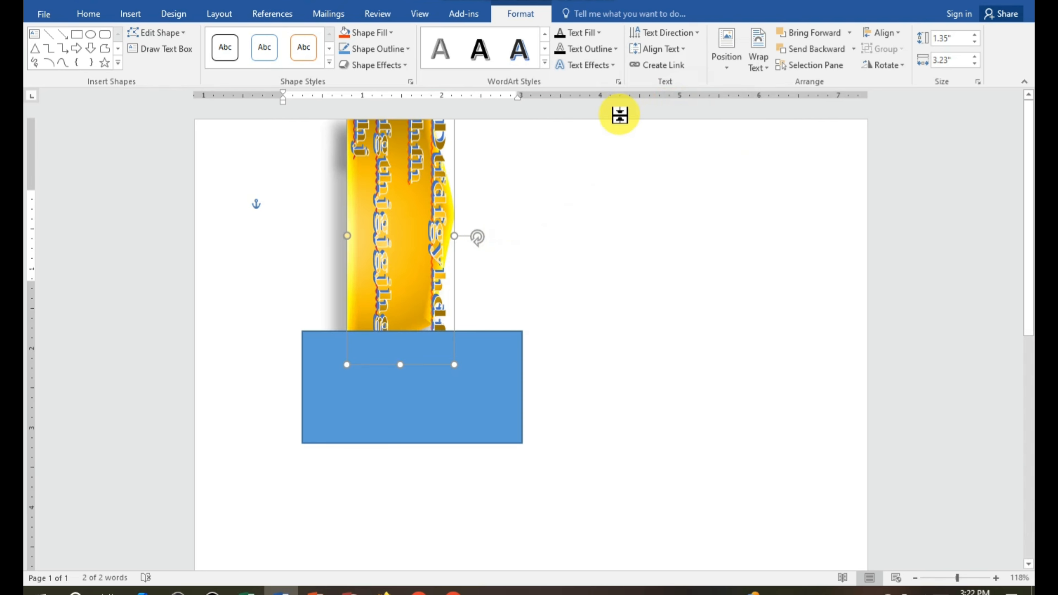
left_click(671, 33)
left_click(650, 69)
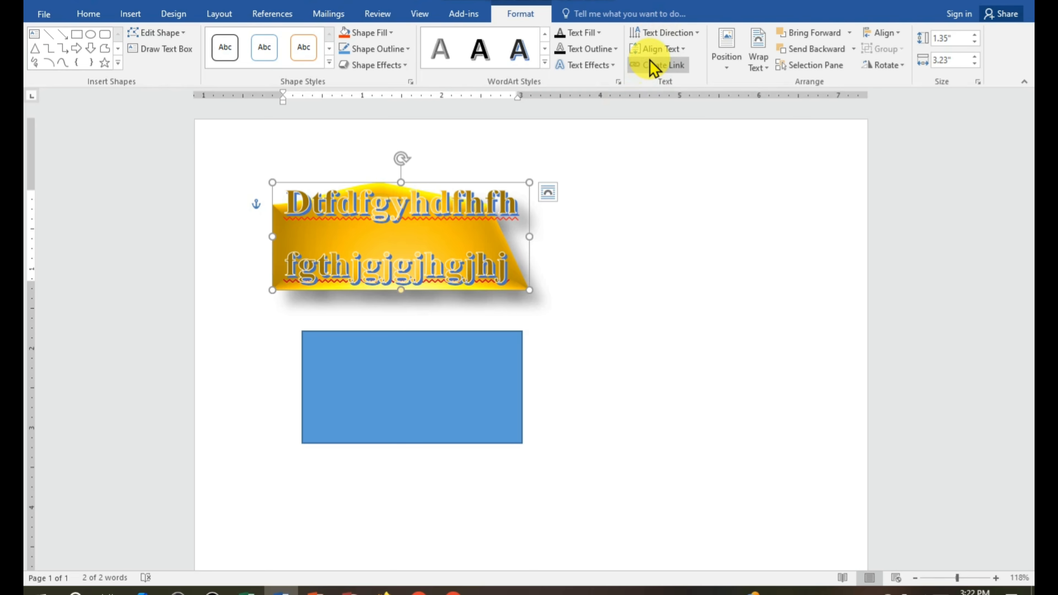
left_click(658, 49)
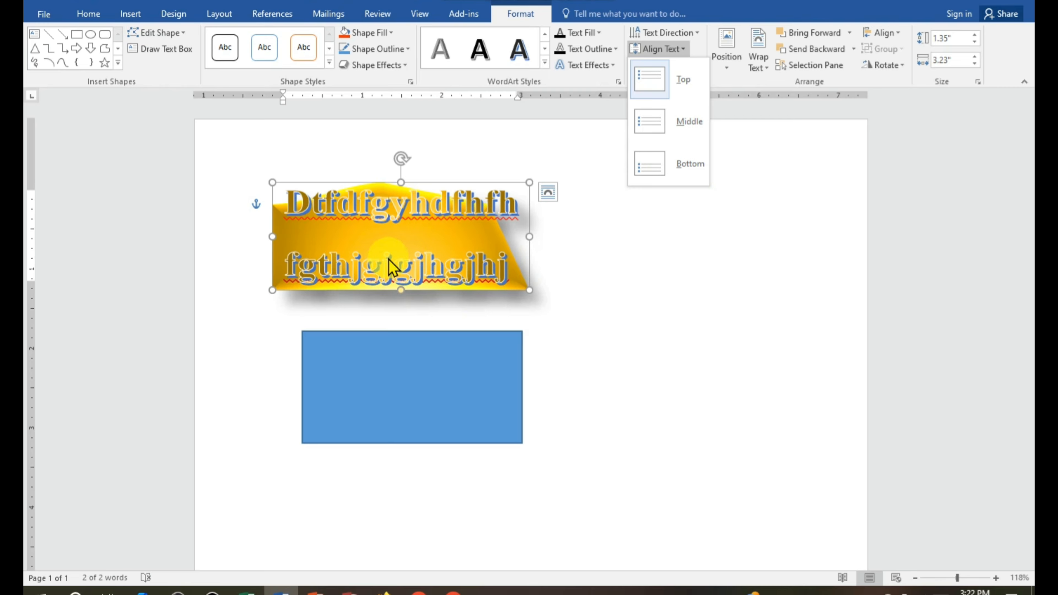
left_click(625, 221)
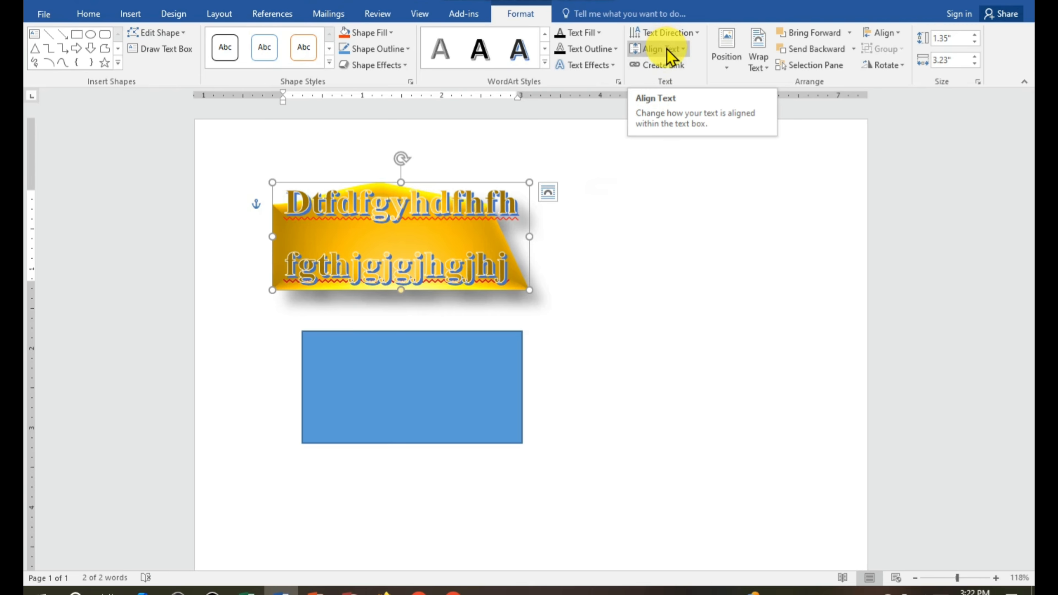
- Position the text box in the page's upper-right corner with text wrapping, and set its wrap style to Tight
left_click(729, 67)
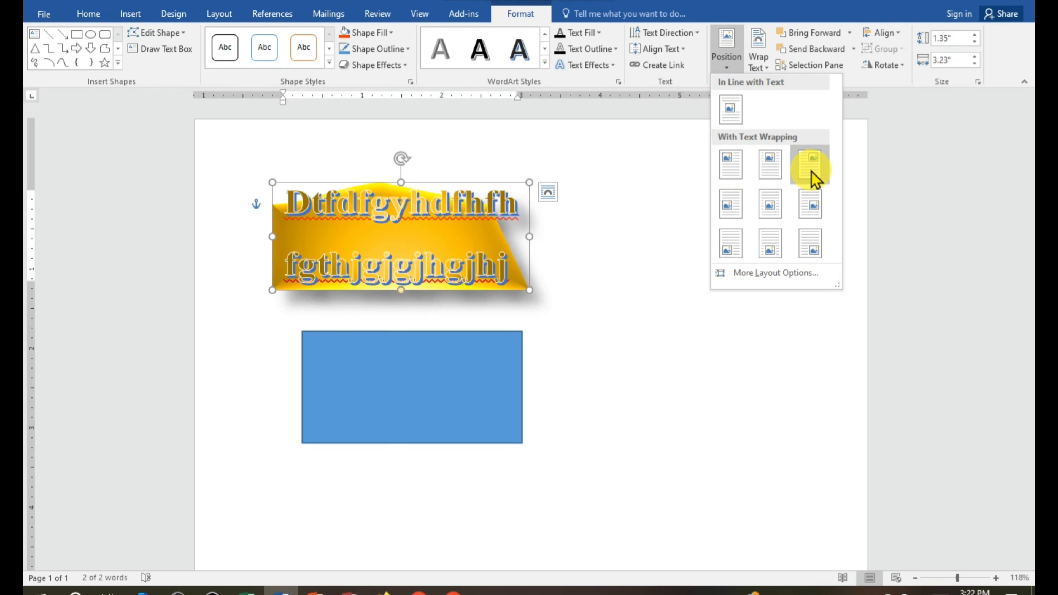
left_click(815, 179)
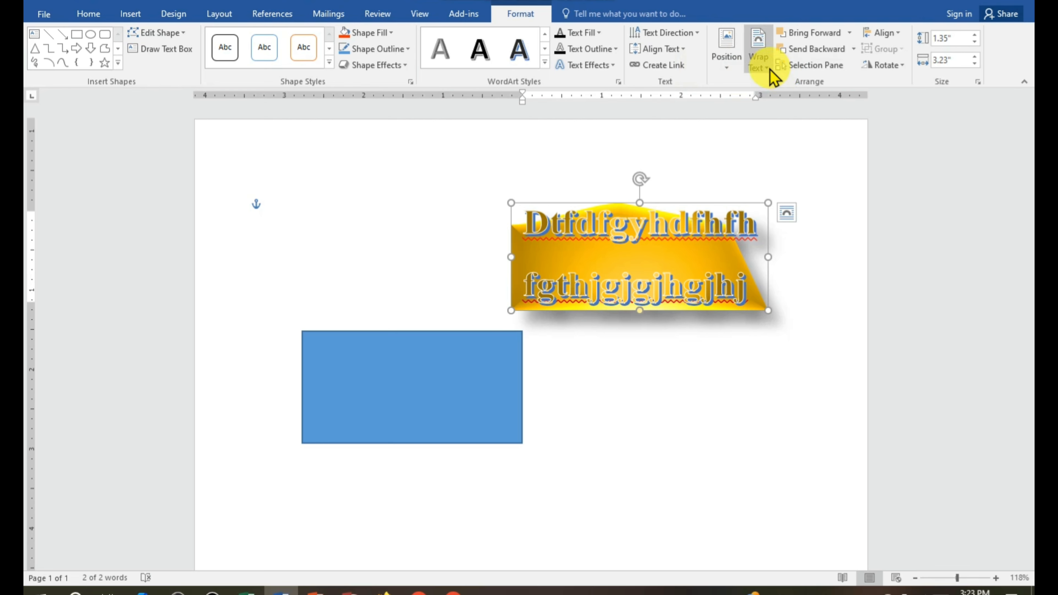
left_click(759, 63)
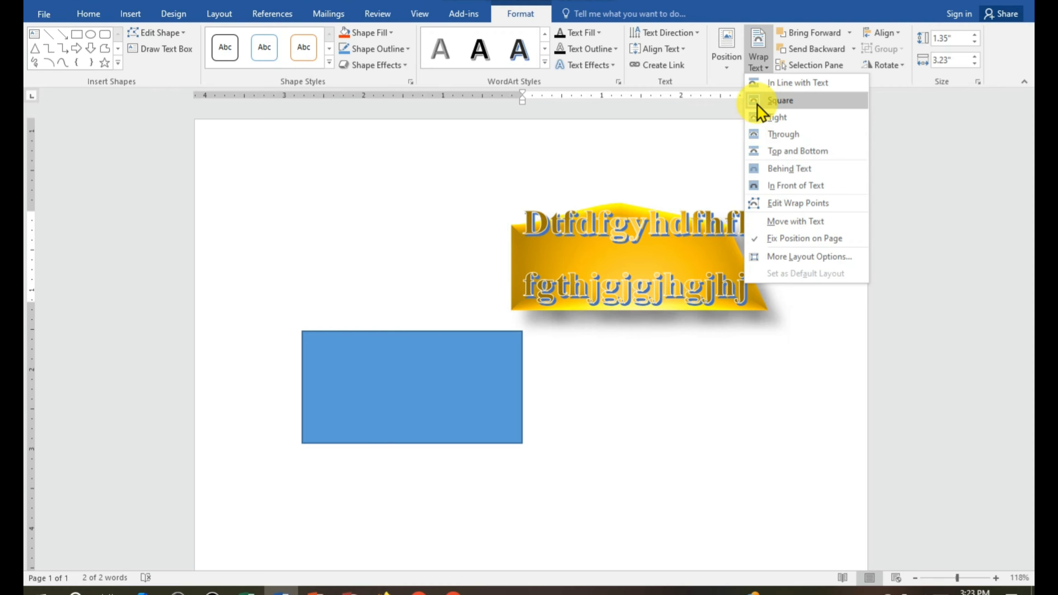
left_click(756, 118)
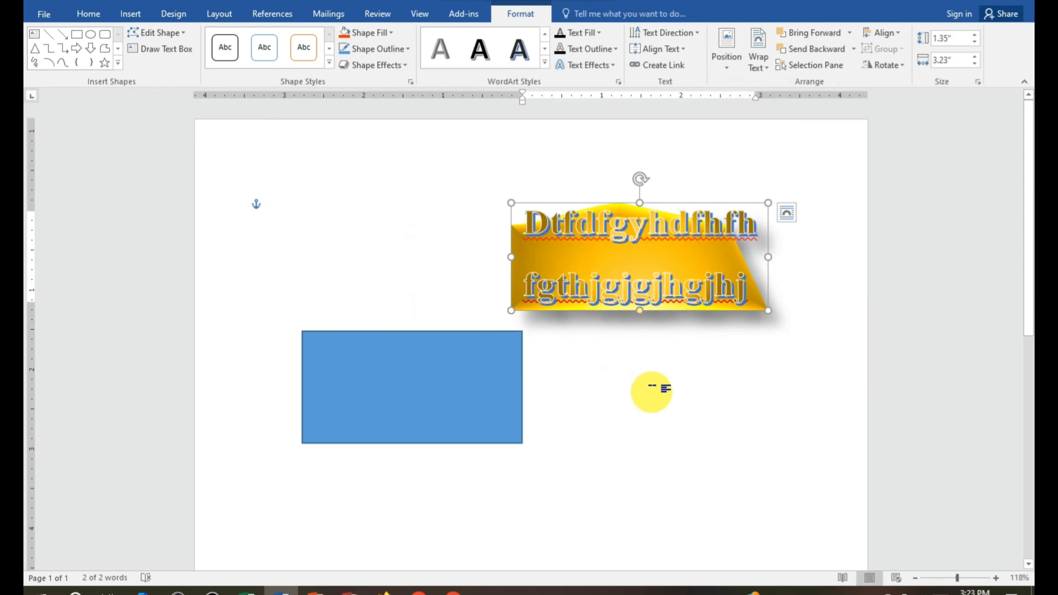
- Set the text box's wrapping to Behind Text and move it towards the page's centre, just above the blue rectangle
left_click(759, 66)
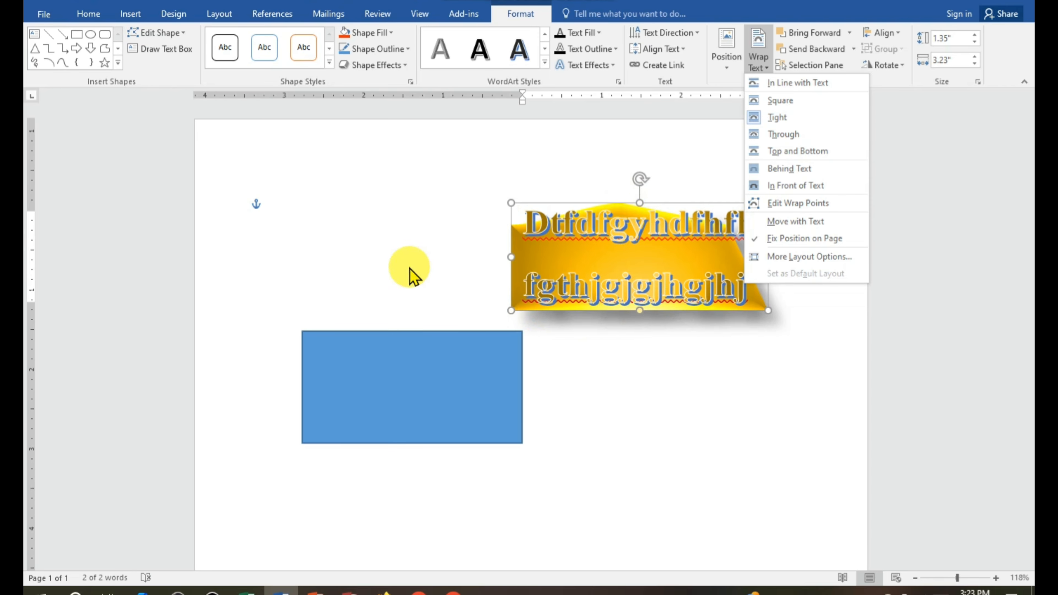
left_click(777, 170)
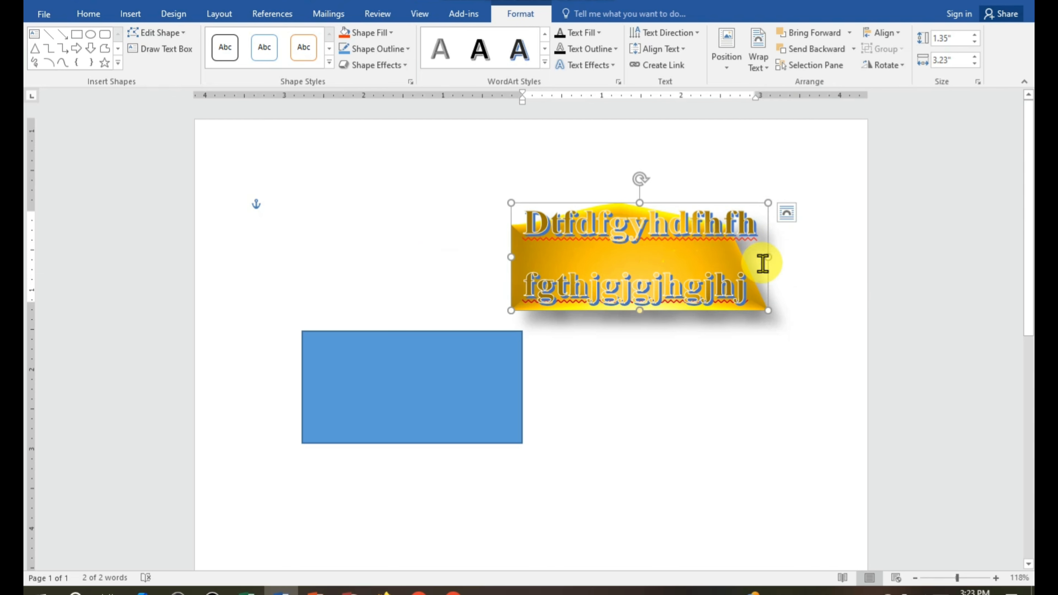
left_click_drag(610, 202, 462, 208)
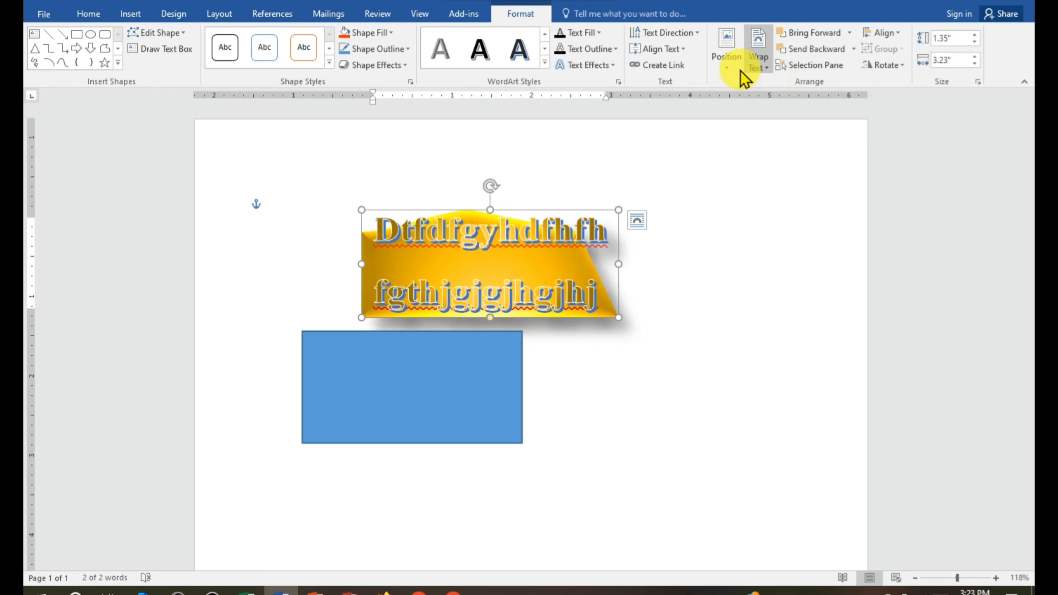
- Edit the text box's wrap points, pulling the boundary beside its slanted edge outward and upward
left_click(760, 63)
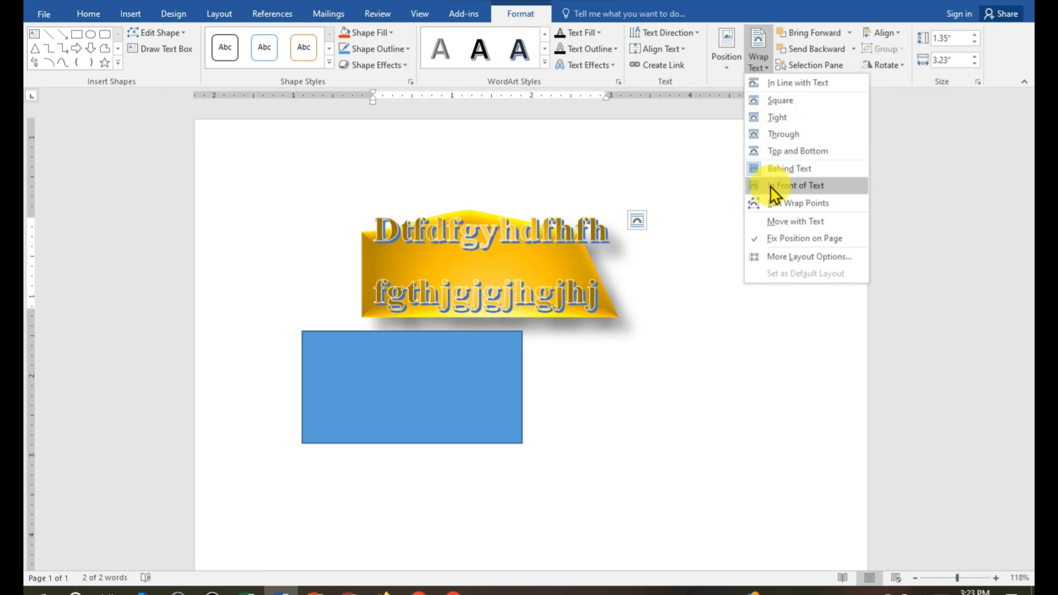
left_click(792, 191)
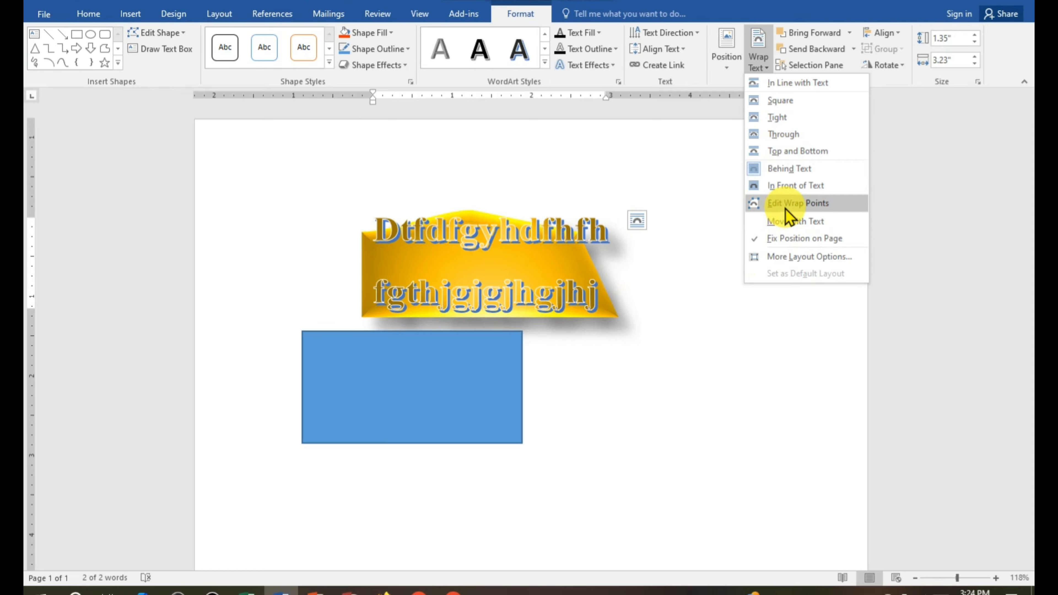
left_click(834, 213)
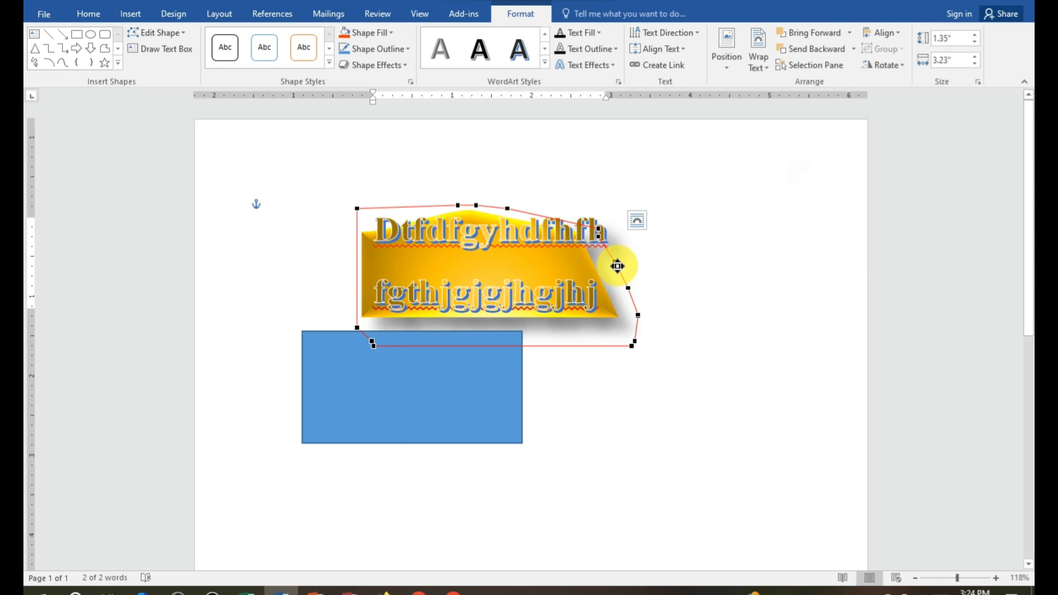
left_click_drag(618, 266, 658, 227)
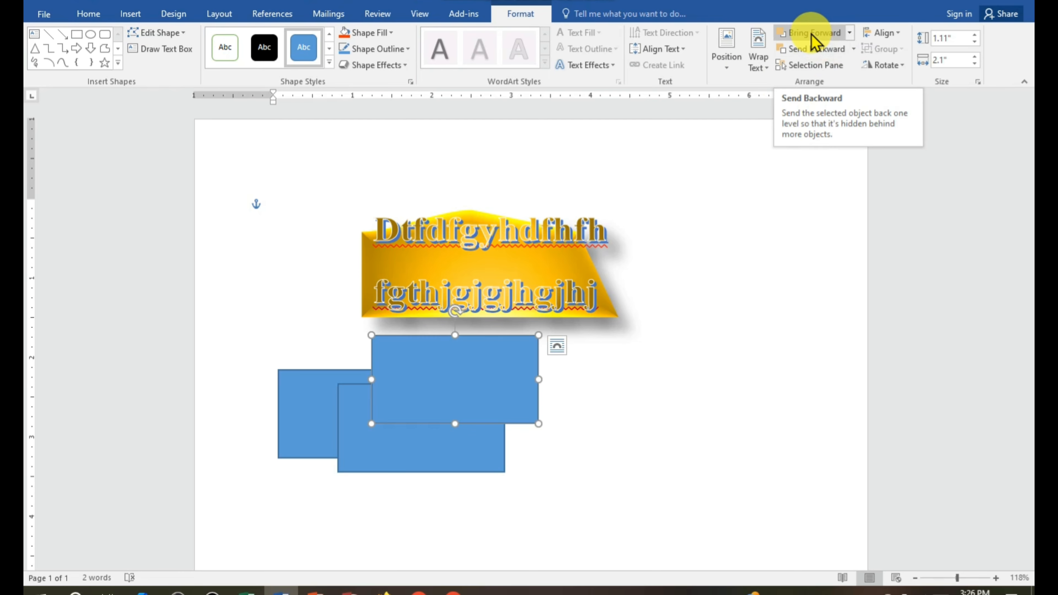
- Move two of the three blue rectangles so all three overlap in a staggered stack below the text box
left_click(622, 377)
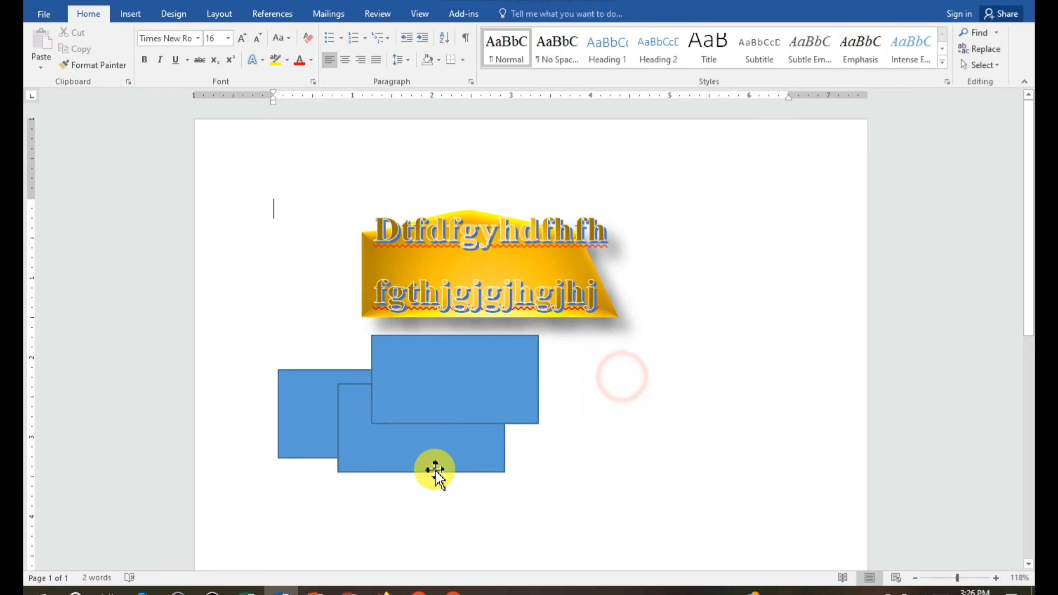
left_click_drag(425, 385, 578, 416)
left_click_drag(440, 465, 479, 451)
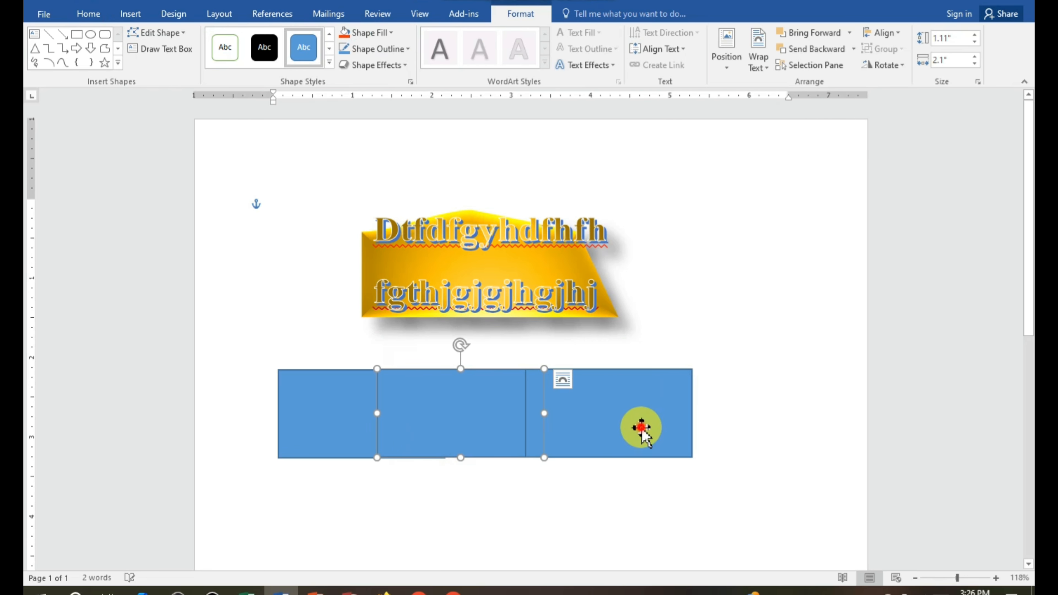
left_click_drag(641, 427, 717, 401)
left_click_drag(450, 433, 434, 407)
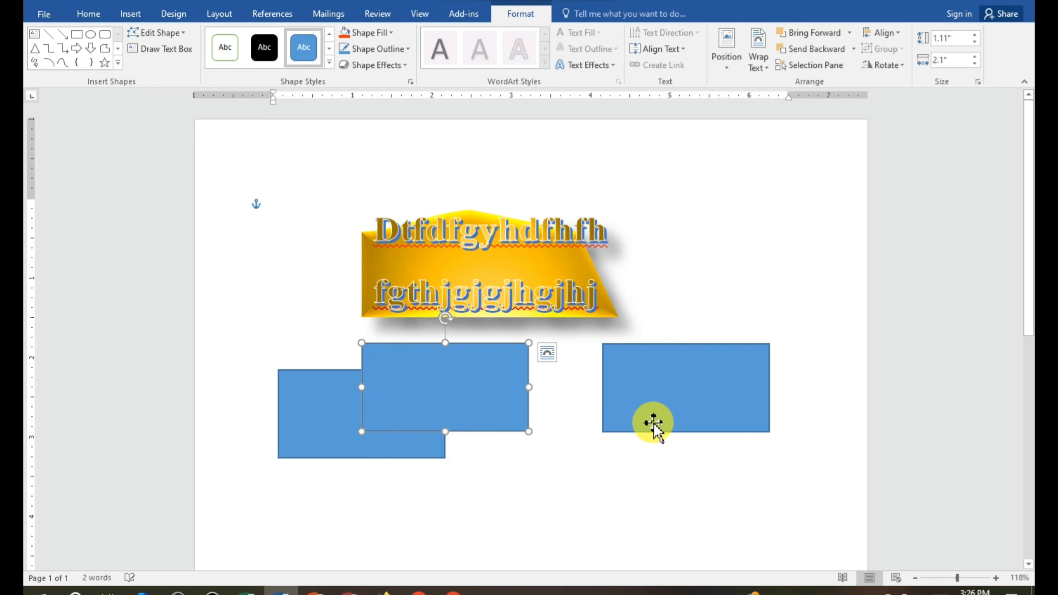
left_click_drag(653, 423, 490, 393)
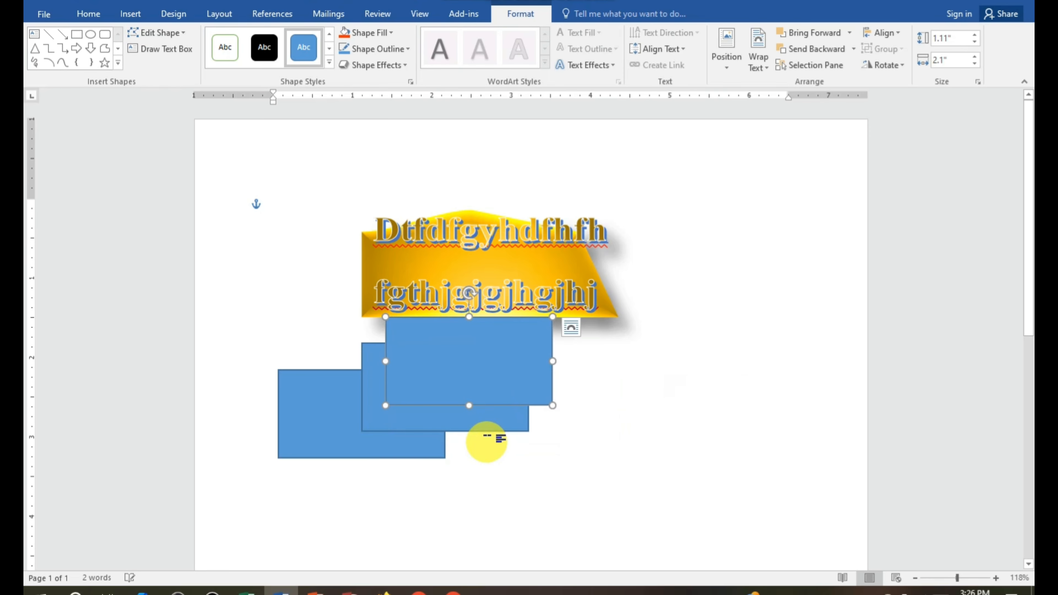
left_click(469, 500)
- Bring the lower-left blue rectangle forward in front of the other two, and send it backward behind them again
left_click(308, 437)
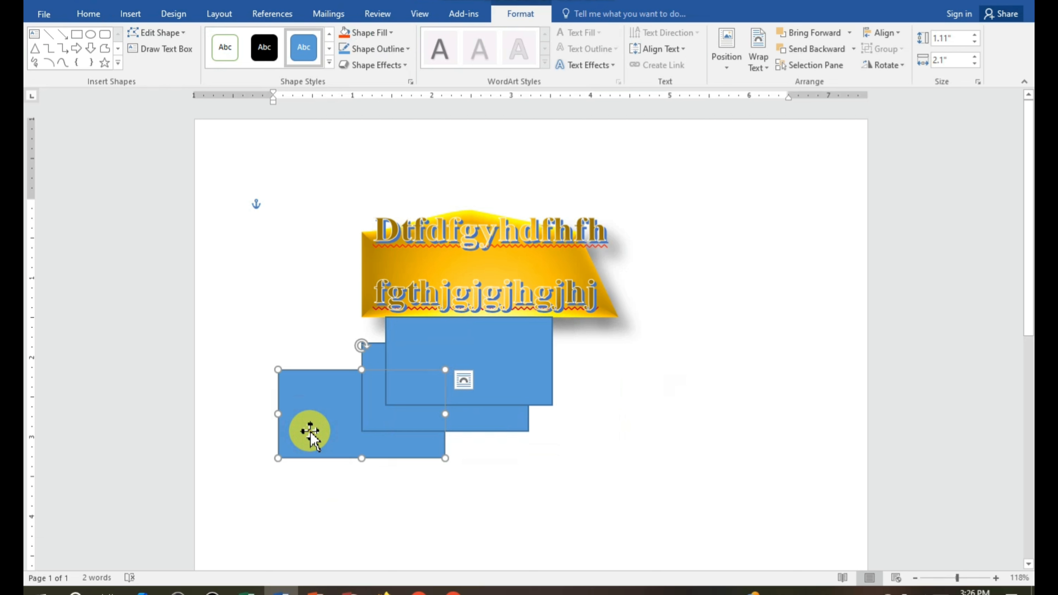
left_click(819, 38)
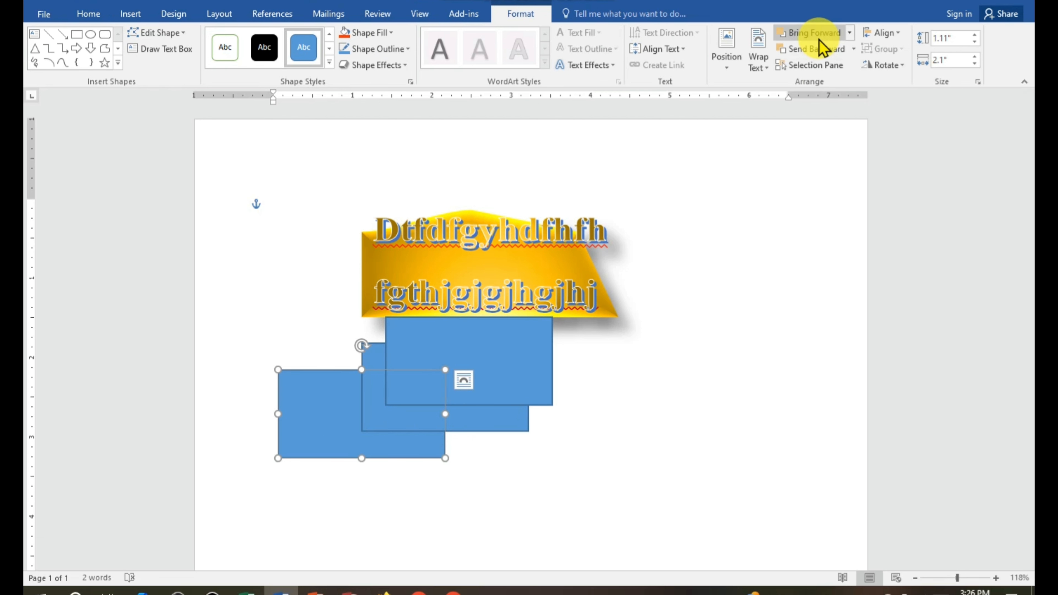
left_click(339, 423)
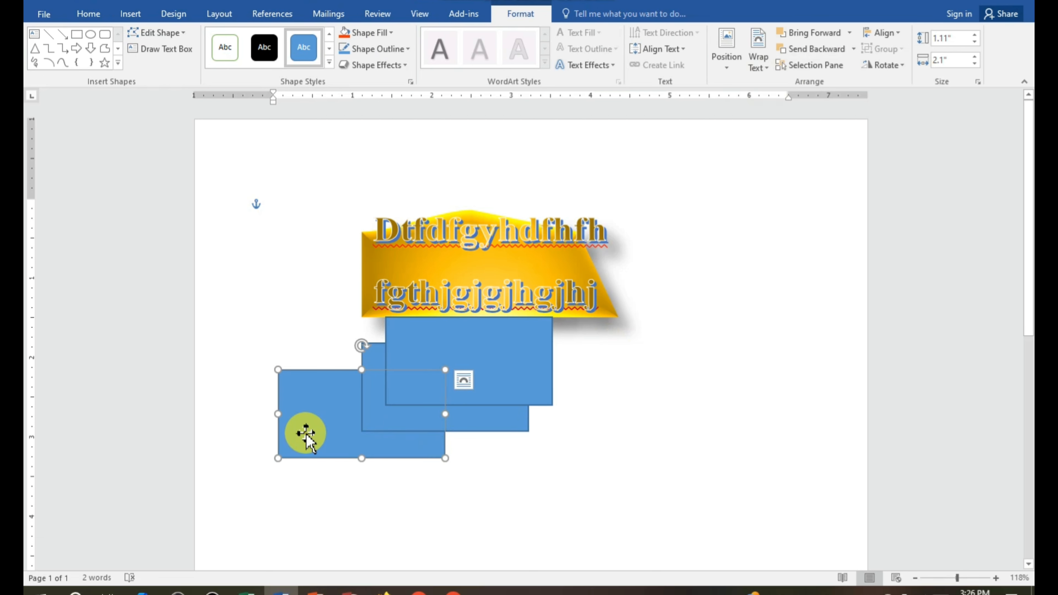
left_click(802, 40)
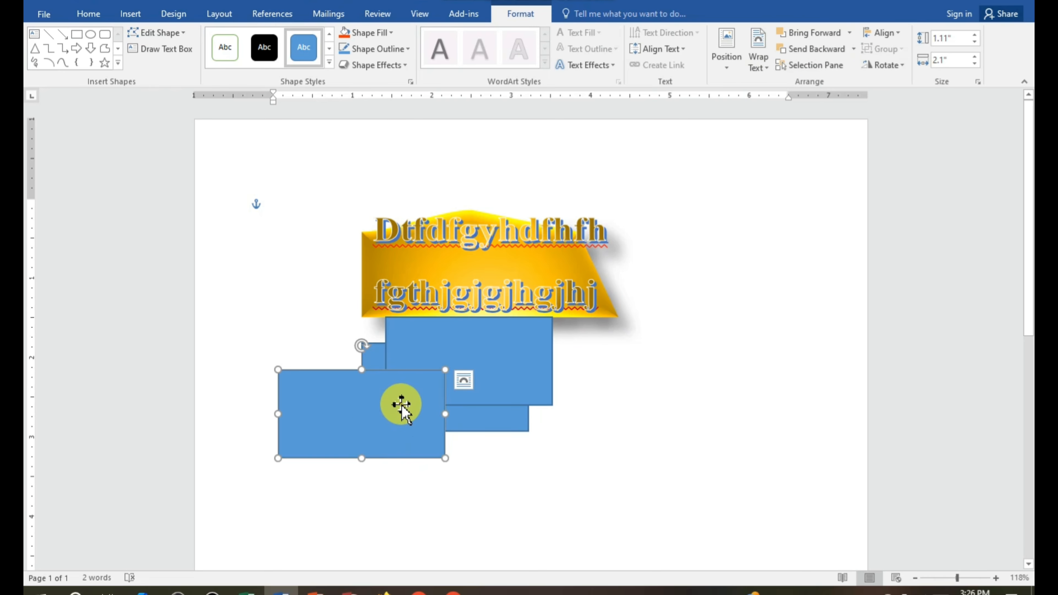
left_click(813, 51)
left_click(813, 51)
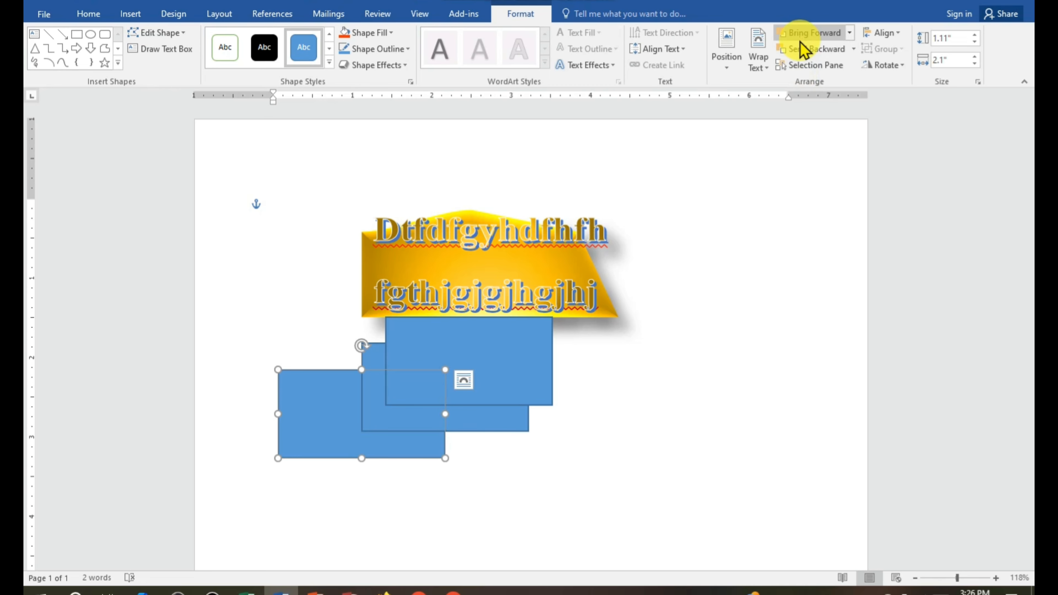
- Hide all the document's objects through the Selection pane and show them again
left_click(811, 67)
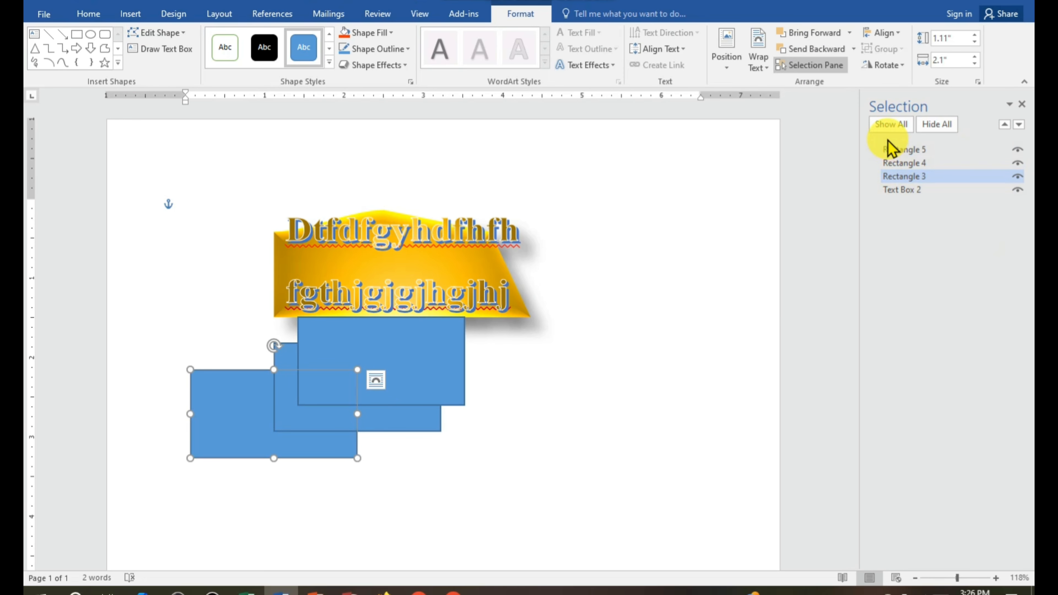
left_click(927, 126)
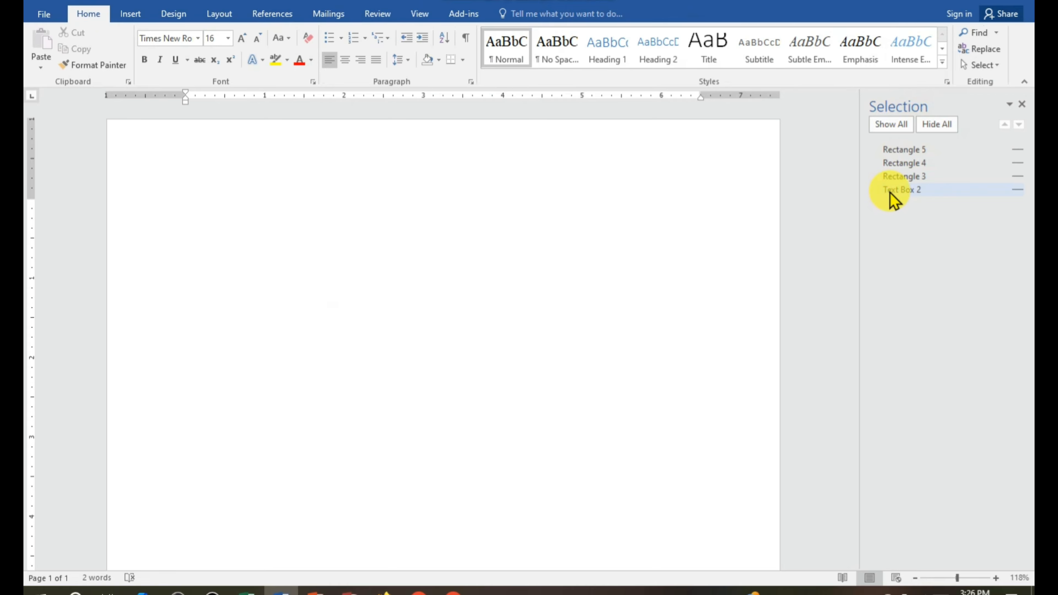
left_click(887, 129)
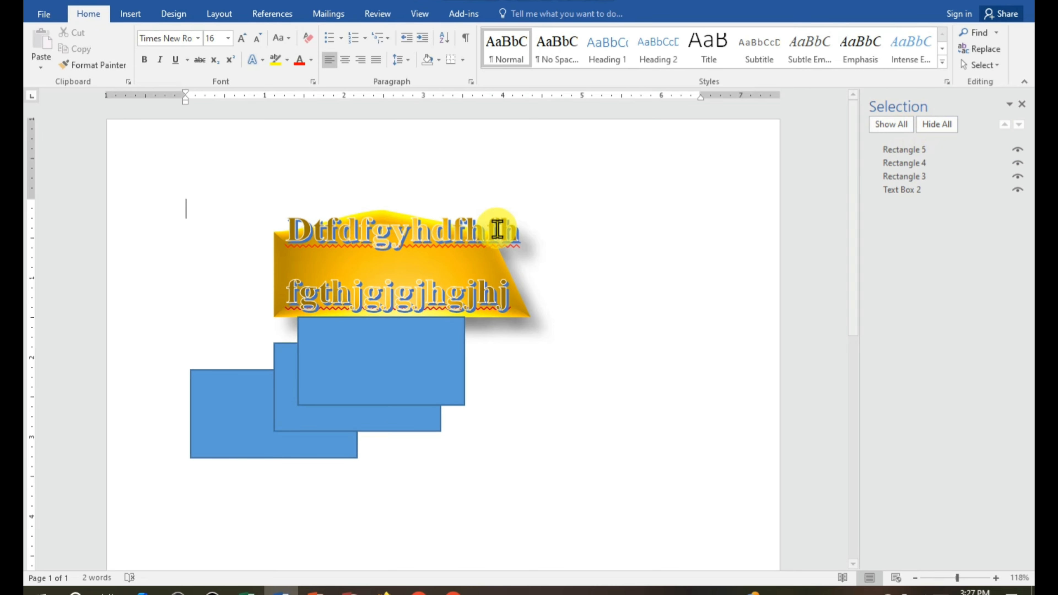
- Spread the three overlapping blue rectangles into a side-by-side row below the text box, and close the Selection pane
left_click(377, 271)
left_click(518, 15)
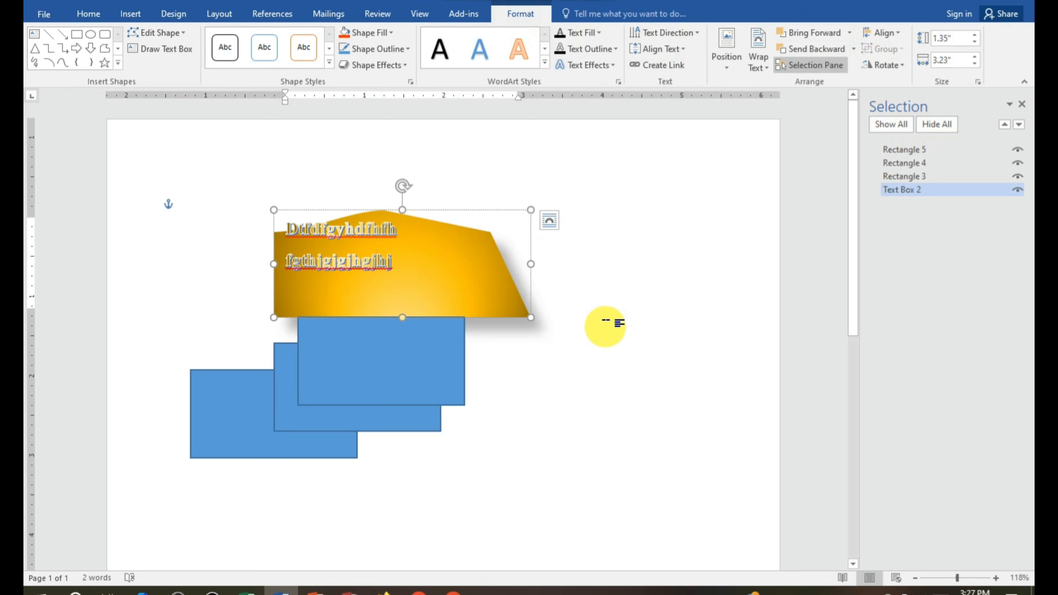
left_click_drag(398, 377, 615, 394)
left_click_drag(322, 406, 428, 419)
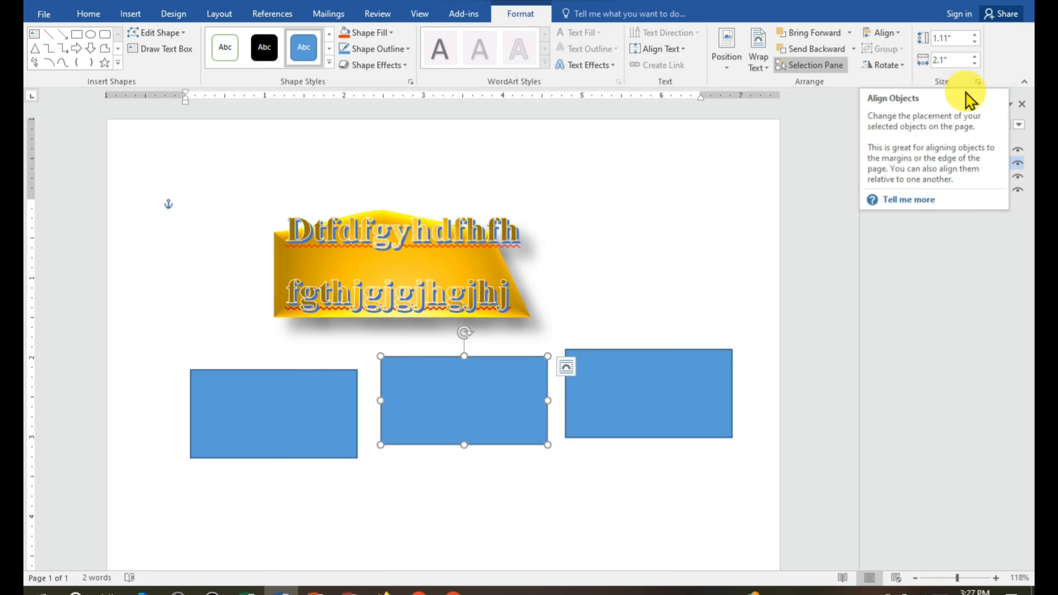
left_click(1022, 104)
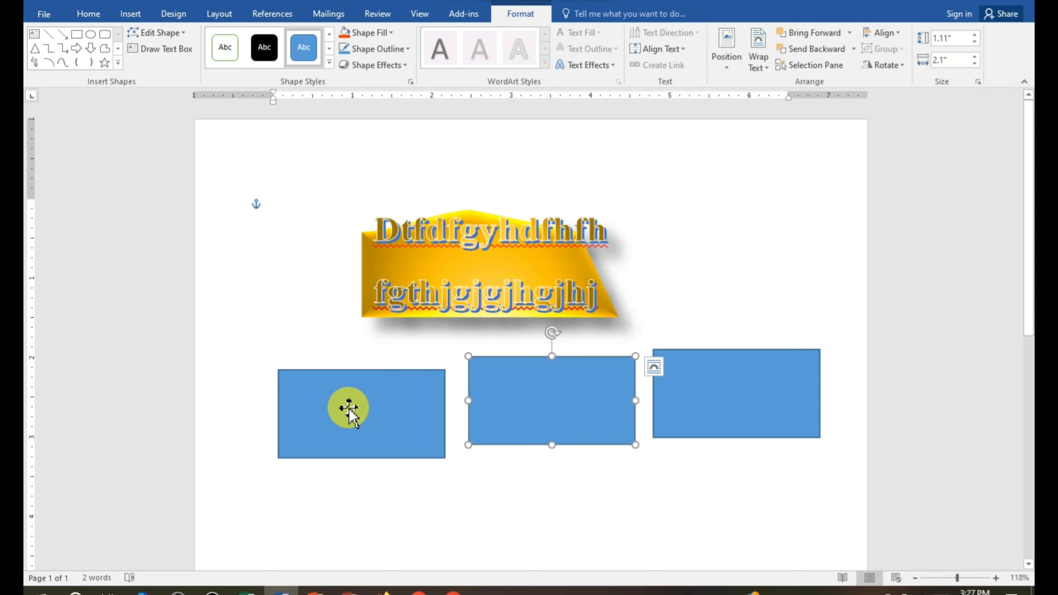
- Select all three blue rectangles and align them to one another with Align Middle
left_click(336, 415, "shift")
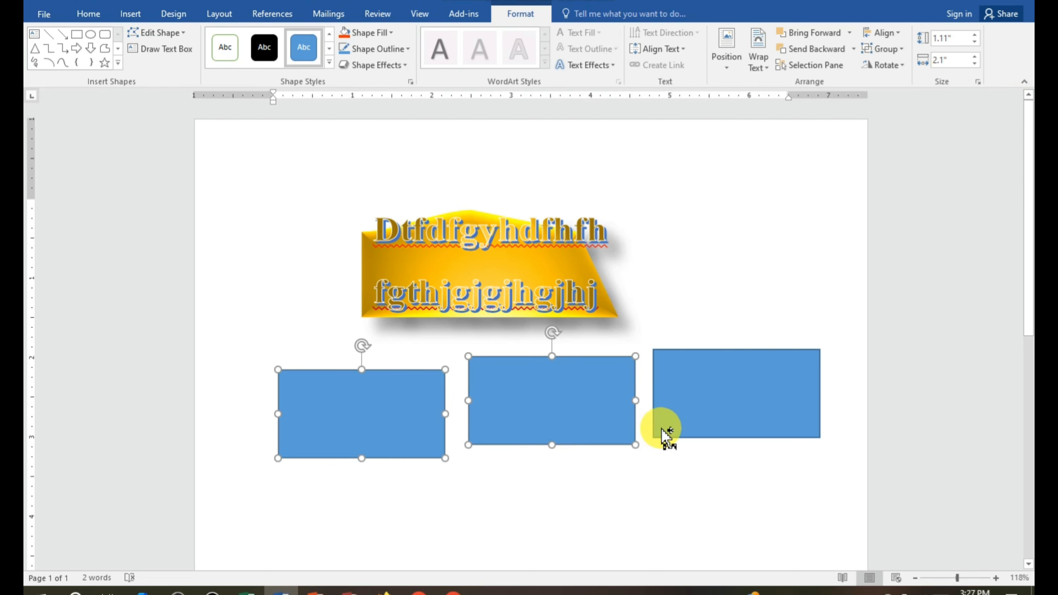
left_click(703, 407, "shift")
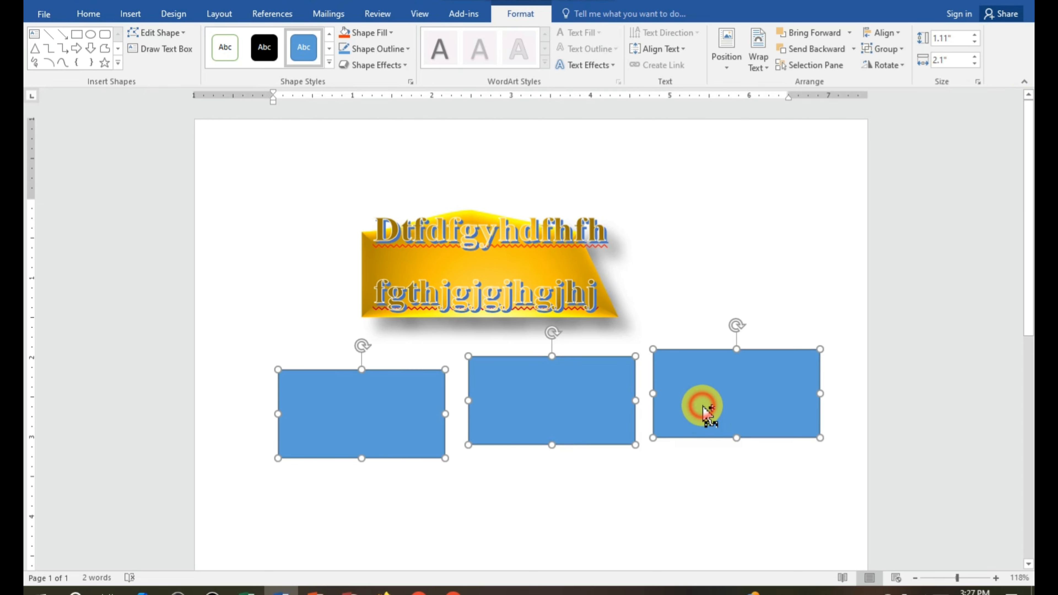
left_click(896, 33)
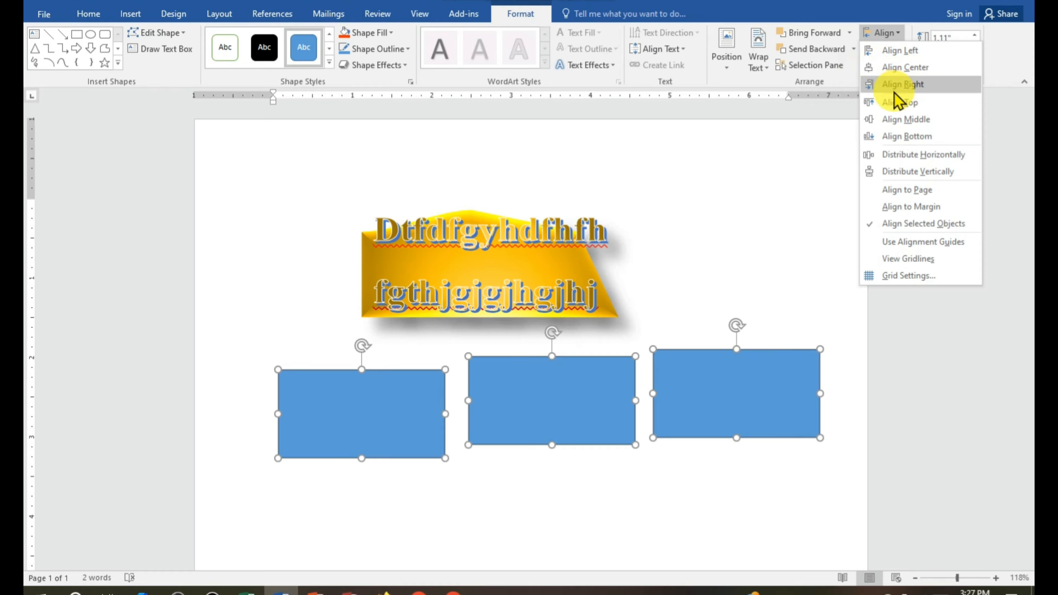
left_click(895, 121)
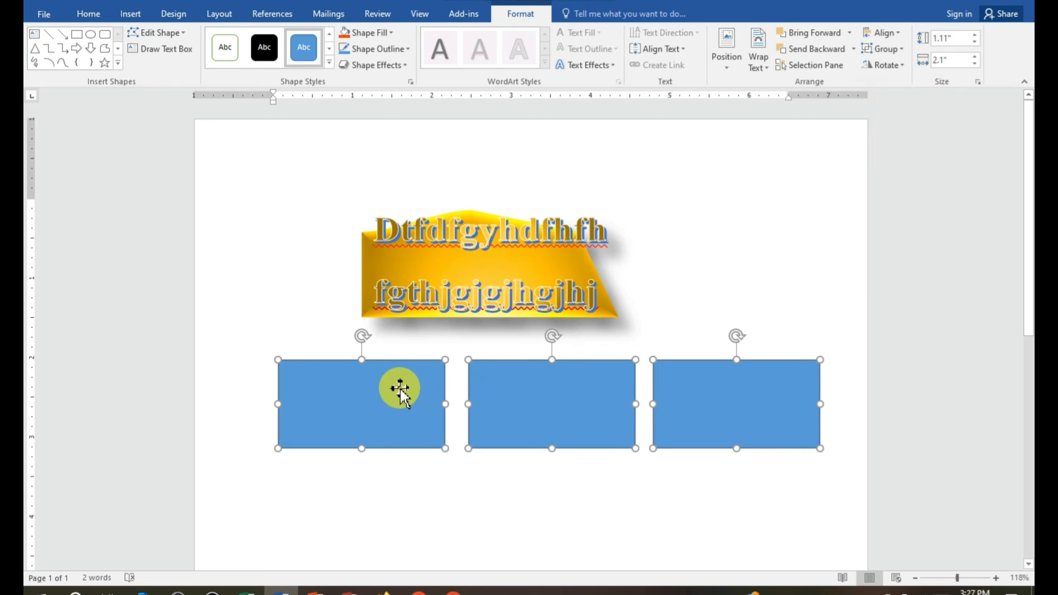
- Distribute the three selected rectangles evenly, both horizontally and vertically
left_click(883, 33)
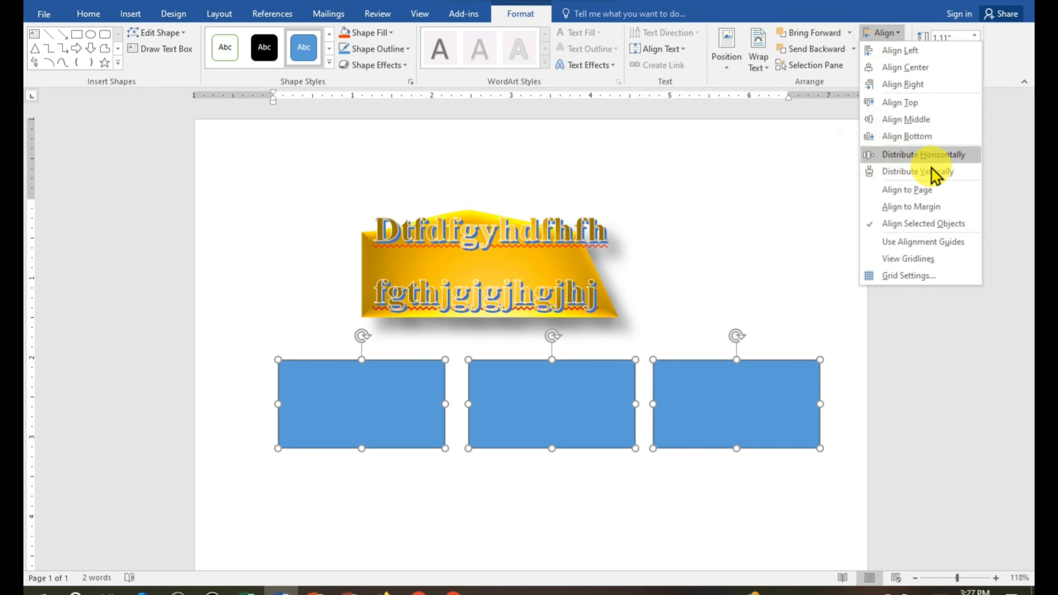
left_click(881, 155)
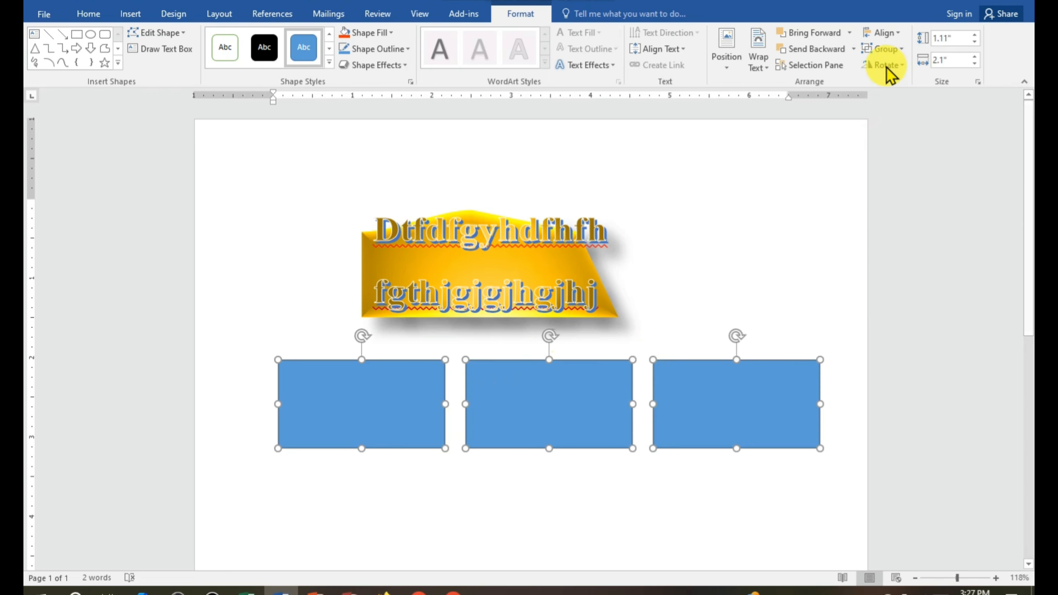
left_click(881, 34)
left_click(910, 175)
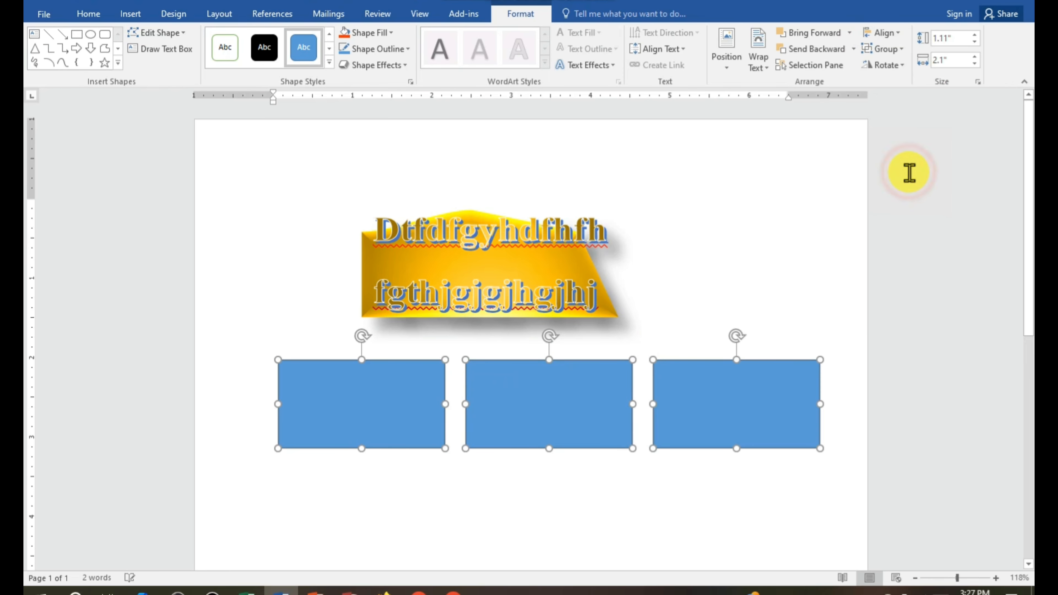
left_click(882, 34)
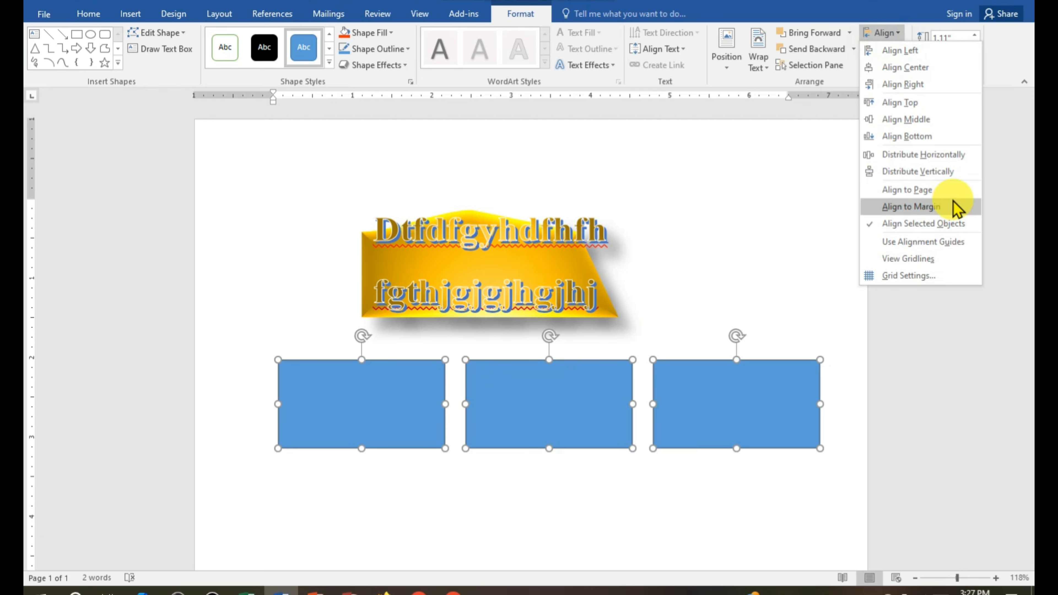
left_click(785, 258)
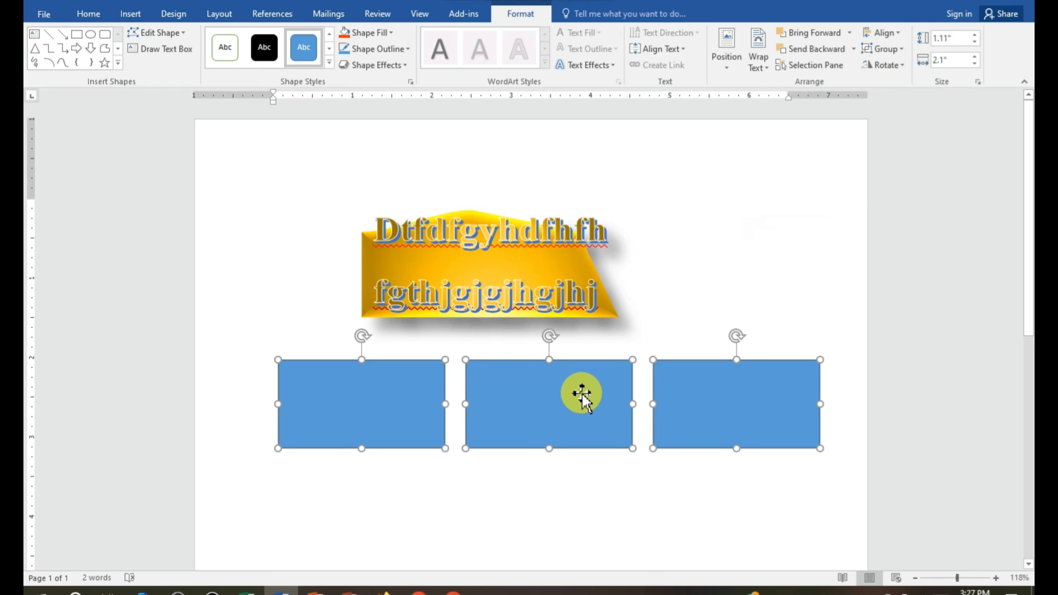
left_click(890, 34)
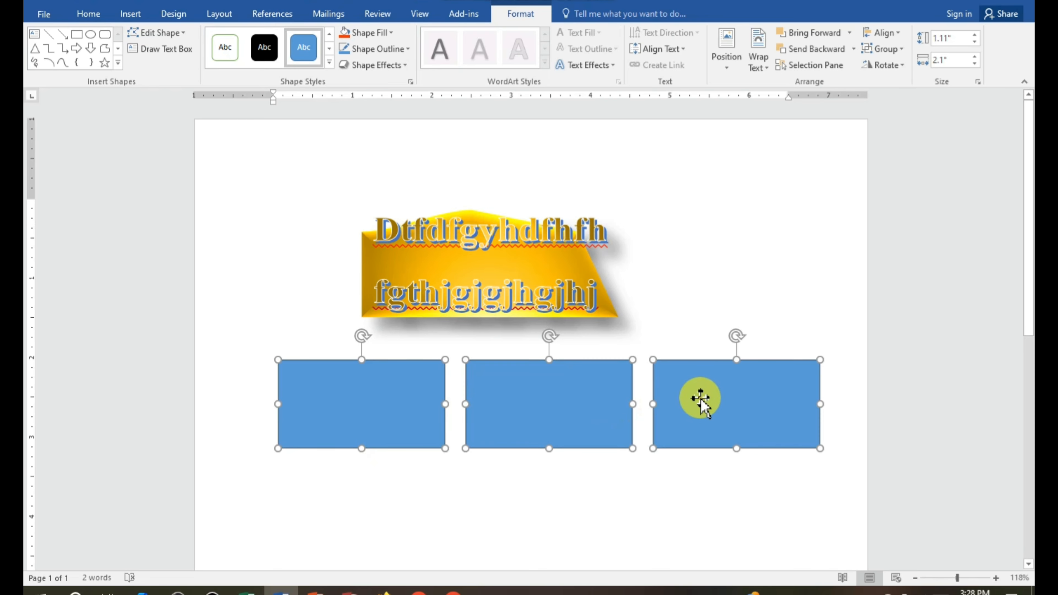
- Group the three rectangles and move the group about 0.7 inch to the left
left_click(895, 49)
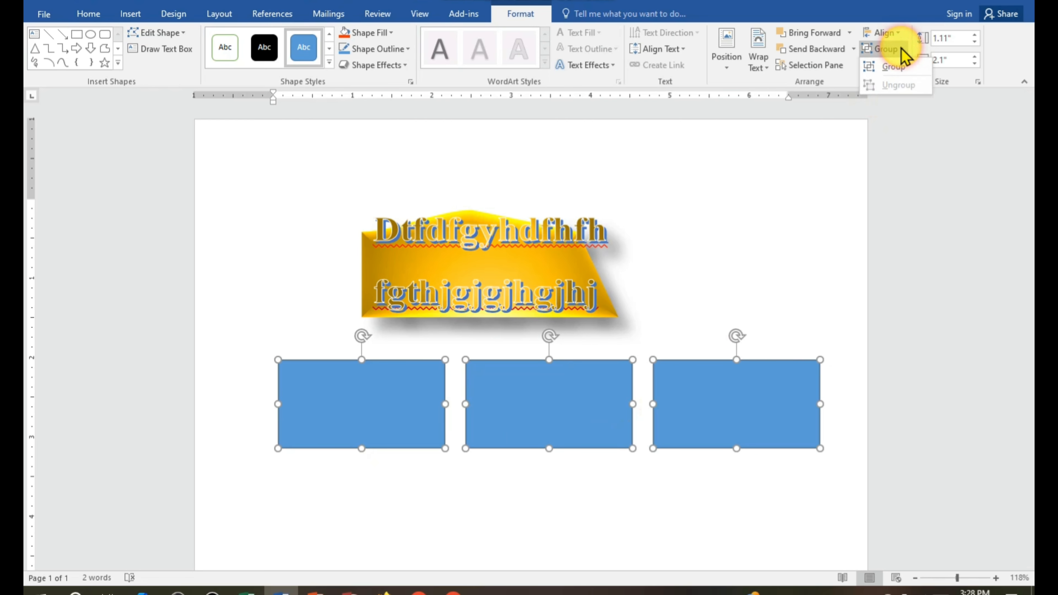
left_click(896, 65)
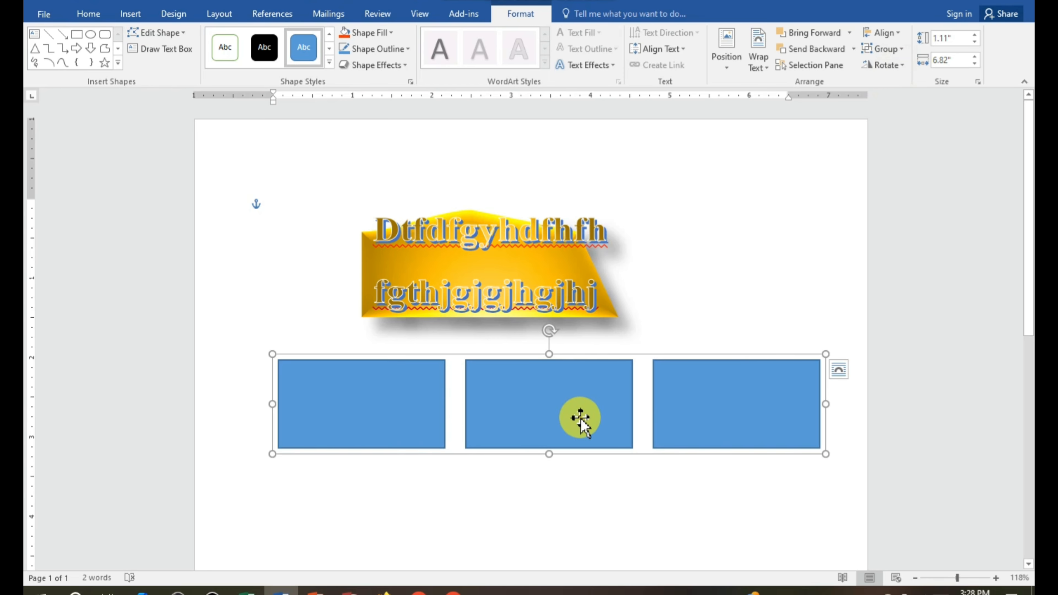
left_click_drag(544, 406, 487, 407)
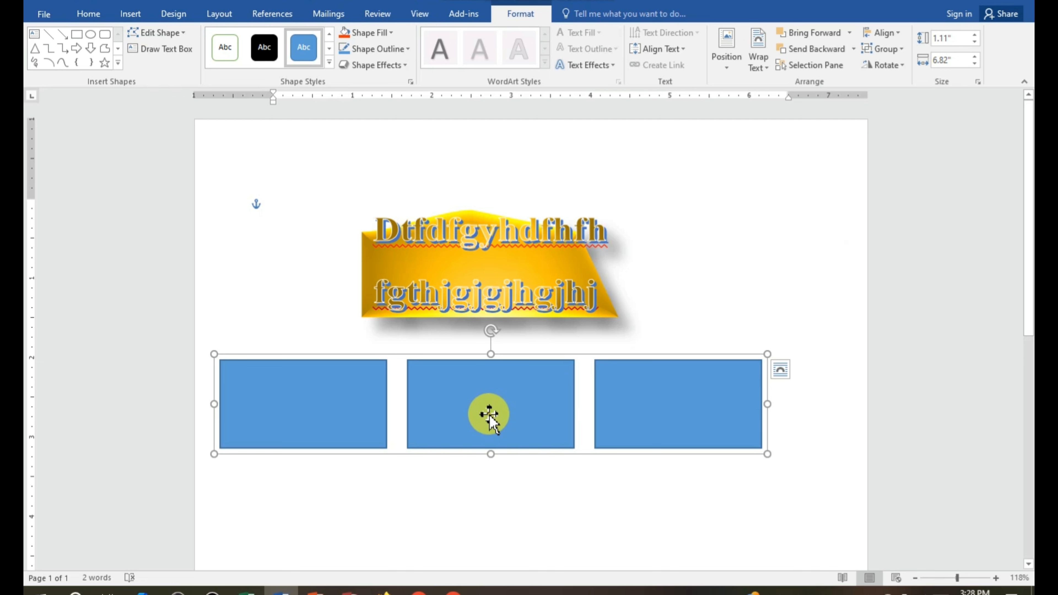
- Ungroup the three rectangles and preview the rotate and flip options on them
left_click(892, 49)
left_click(882, 85)
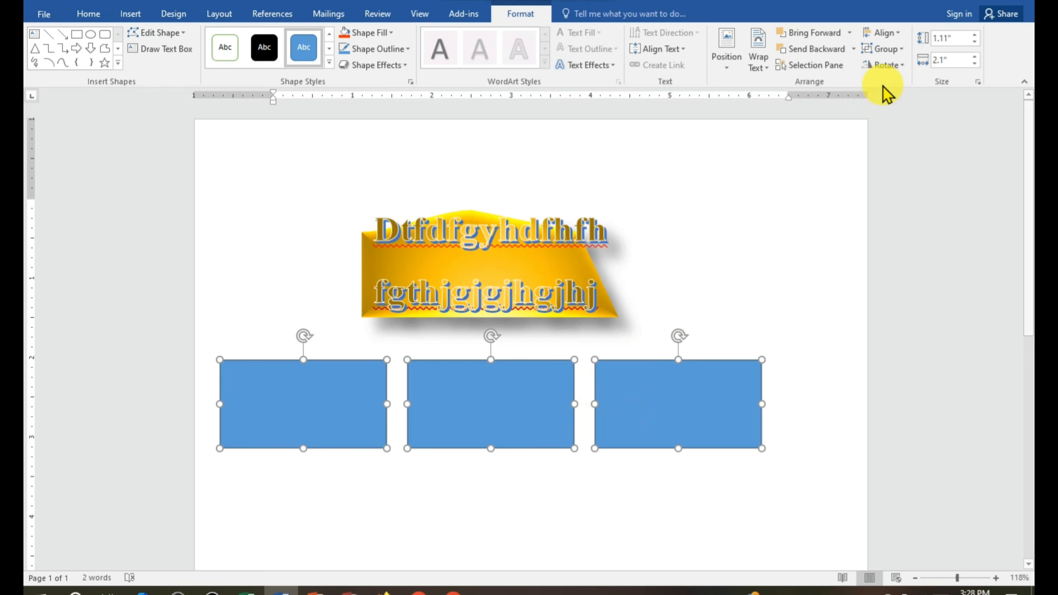
left_click(886, 65)
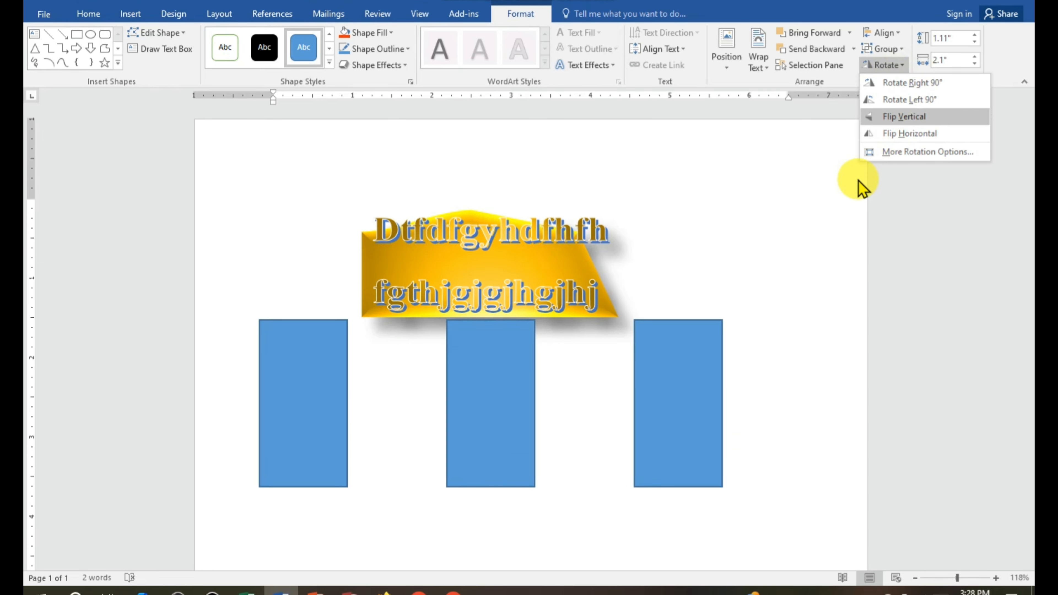
left_click(760, 256)
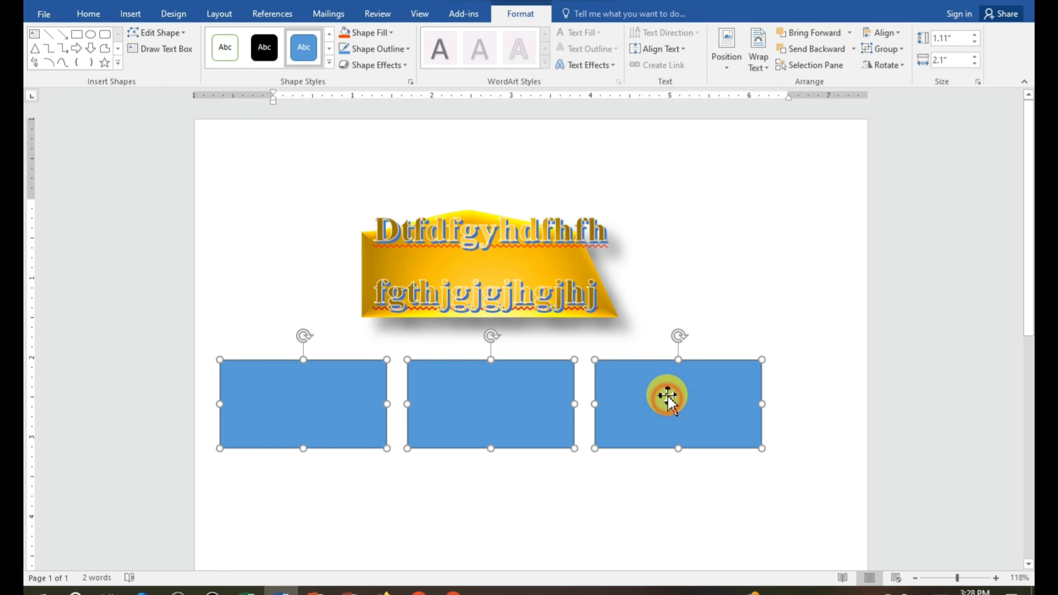
- Select only the rightmost blue rectangle and set its height to 1.2 inches
left_click(639, 329)
left_click(638, 383)
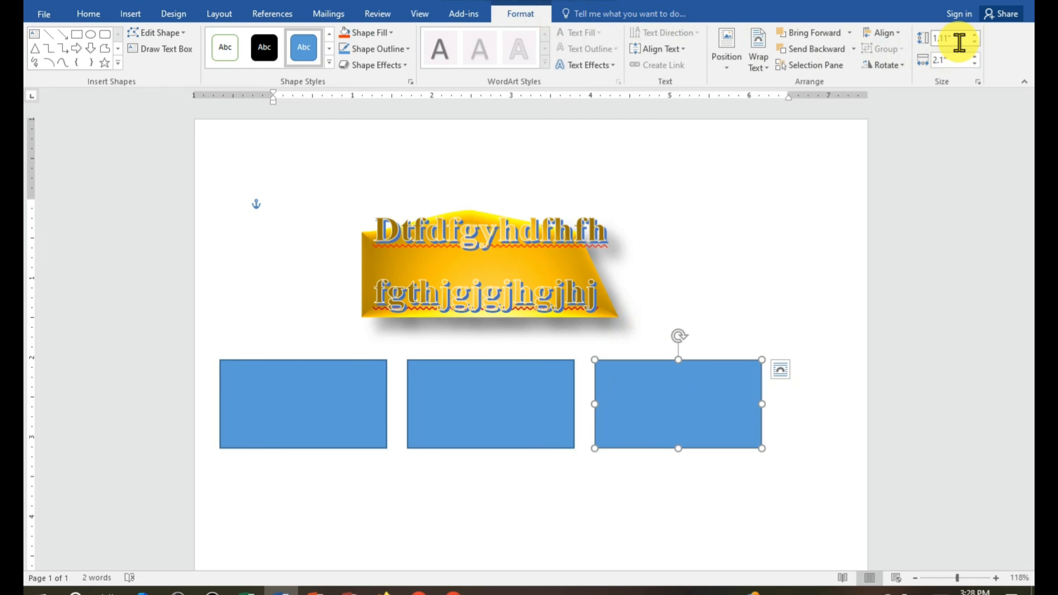
left_click(974, 42)
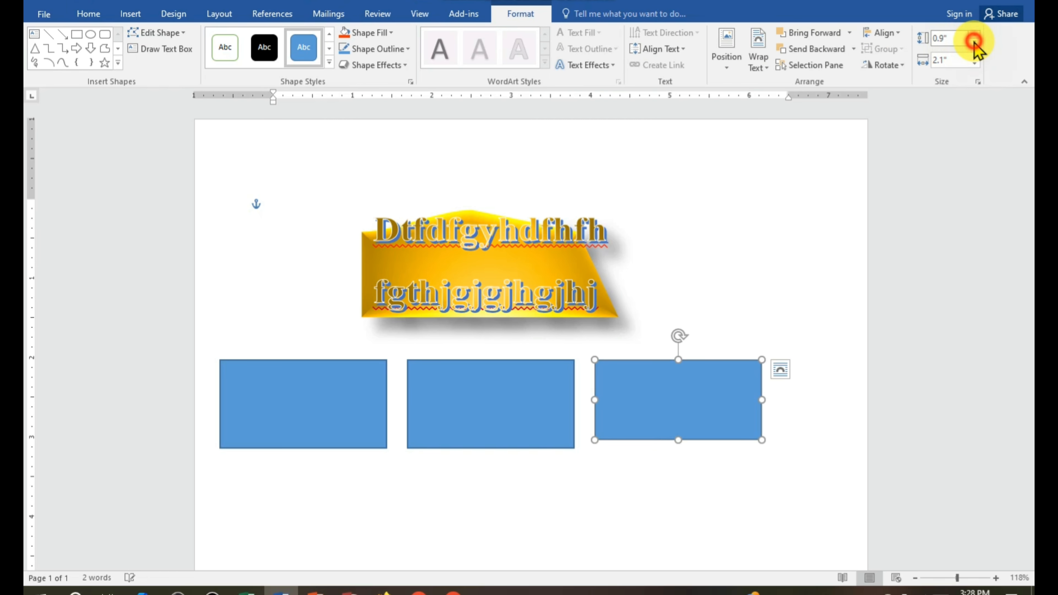
left_click(974, 43)
left_click(975, 42)
left_click(975, 43)
left_click(974, 42)
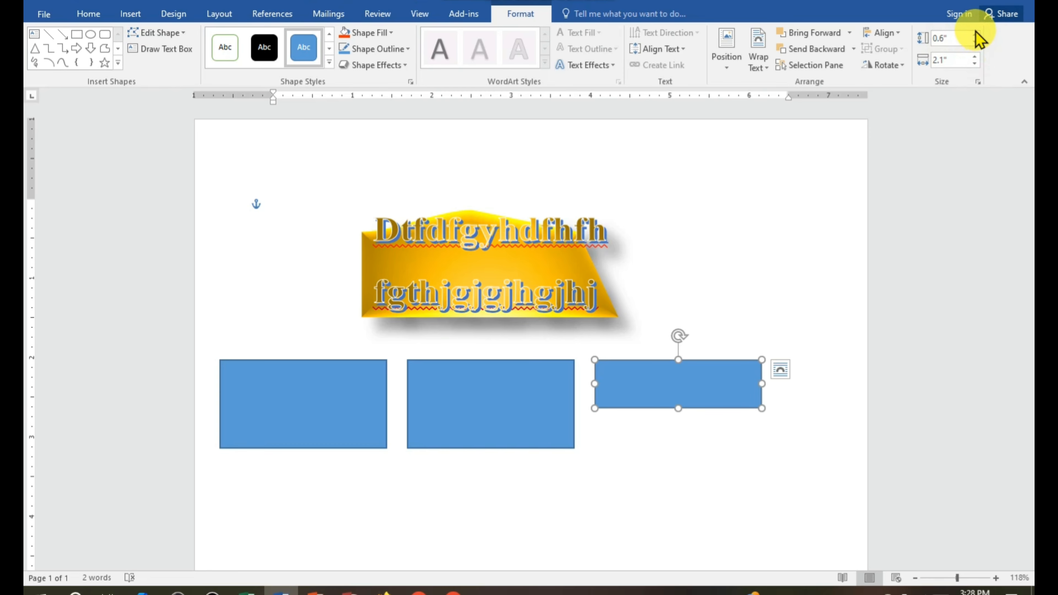
left_click(974, 36)
left_click(974, 36)
left_click(974, 36)
left_click(974, 36)
left_click(974, 35)
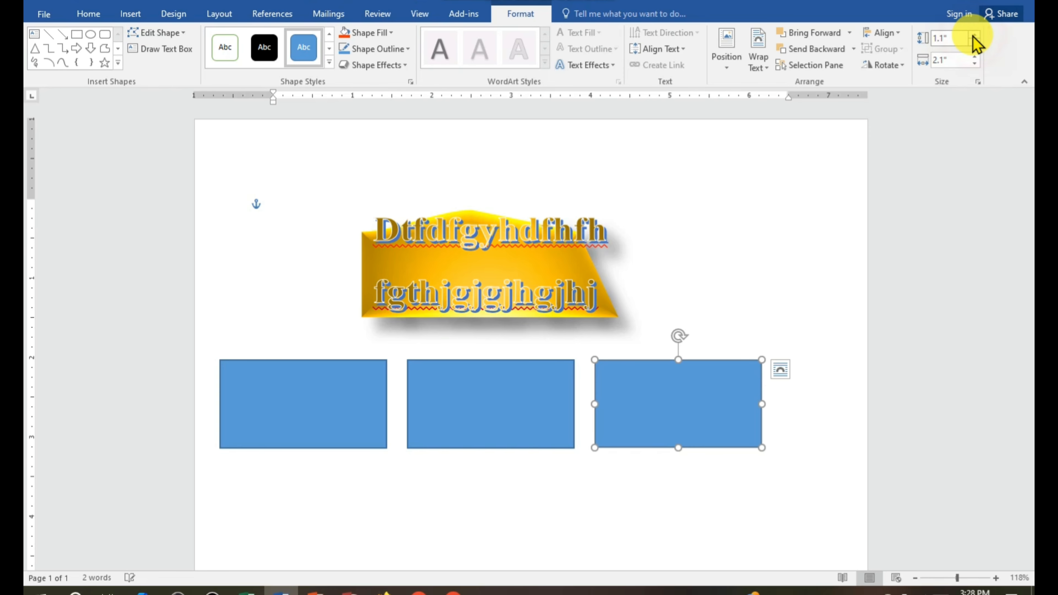
left_click(974, 35)
- Set the rightmost rectangle's width to 1.7 inches
left_click(974, 58)
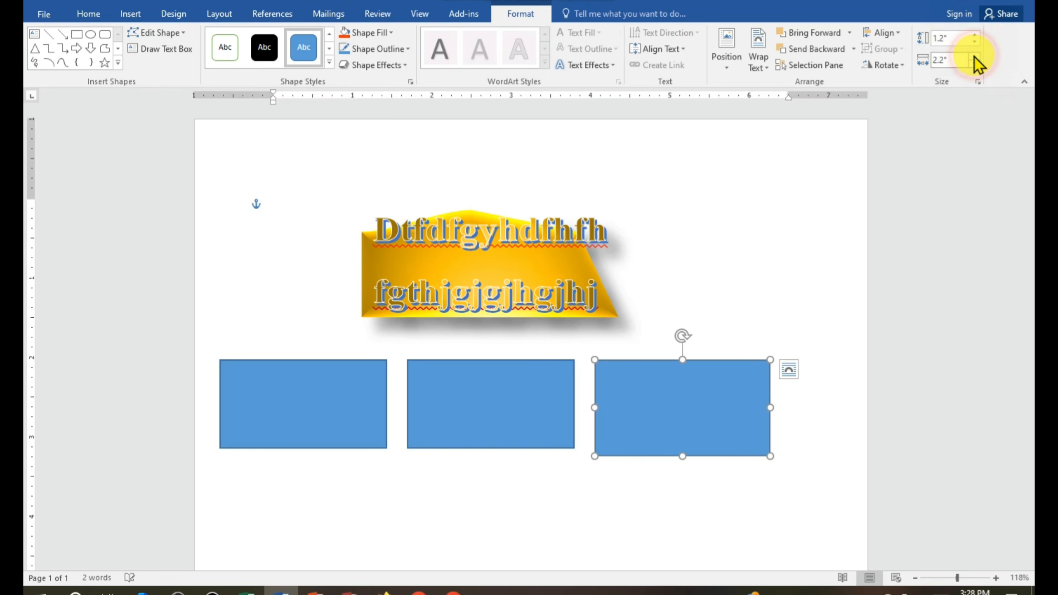
left_click(974, 58)
left_click(974, 57)
left_click(975, 57)
left_click(974, 63)
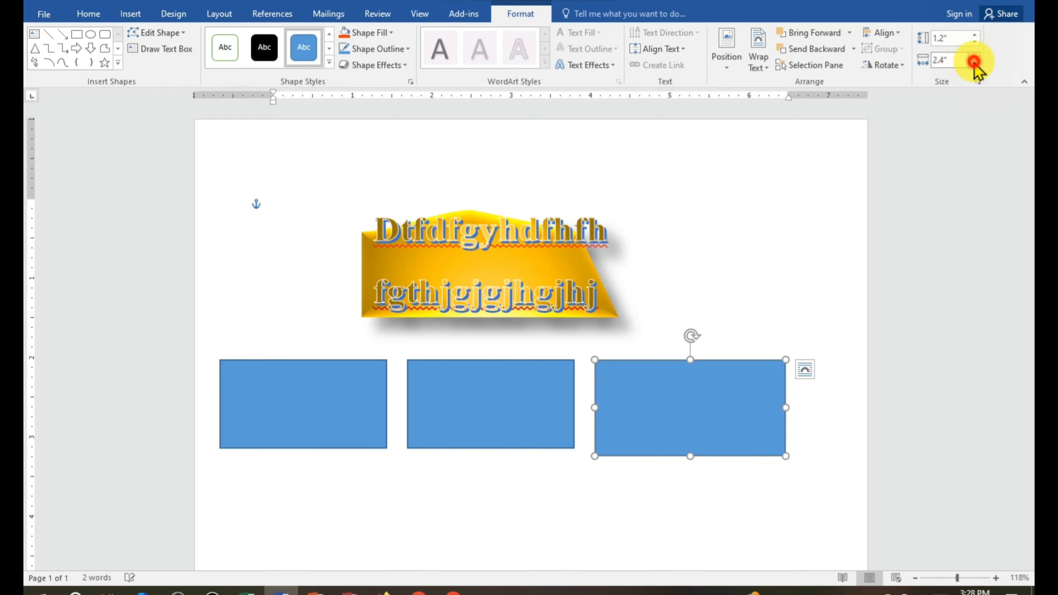
left_click(974, 63)
left_click(975, 63)
left_click(974, 63)
left_click(975, 63)
left_click(975, 64)
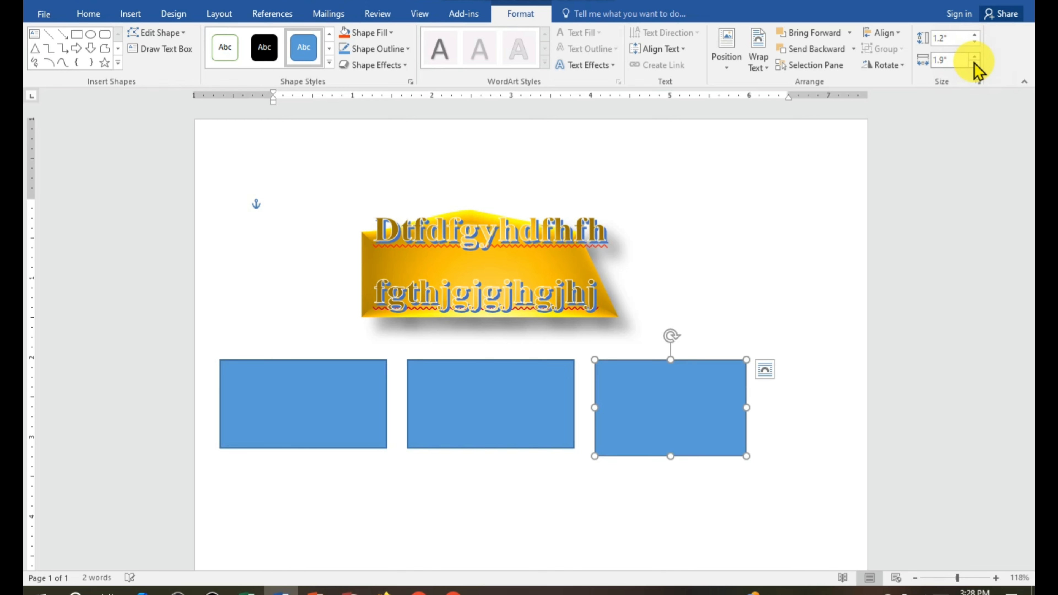
left_click(975, 63)
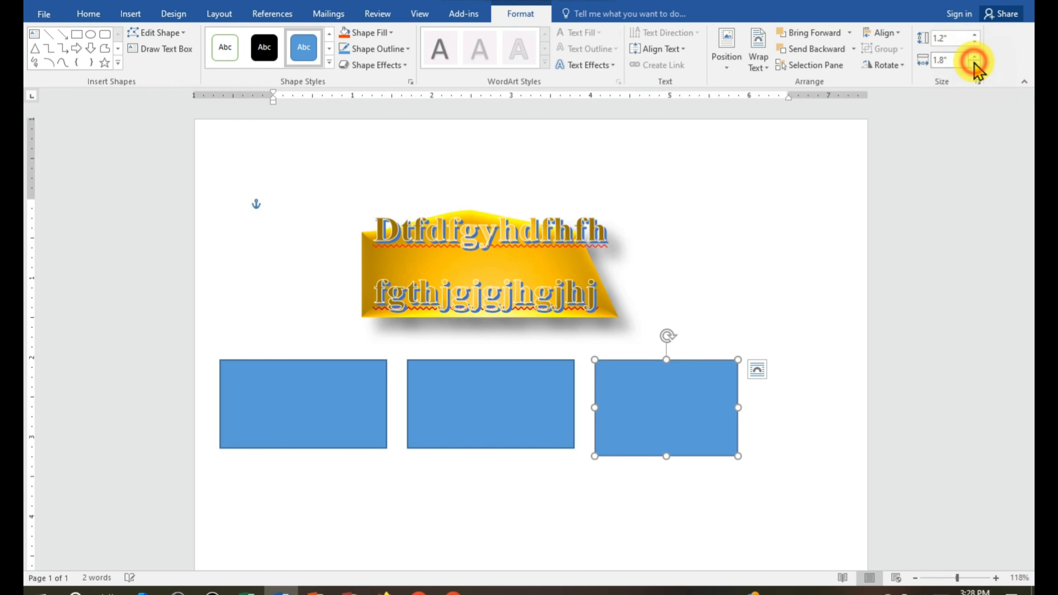
left_click(975, 64)
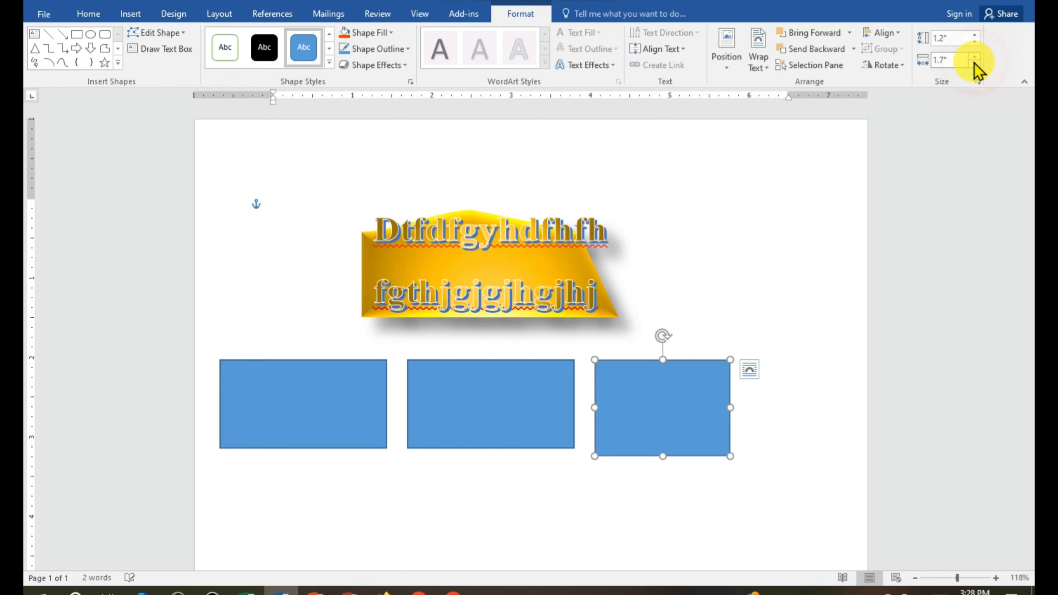
- Open the gallery of shapes available for insertion to examine its categories
left_click(119, 21)
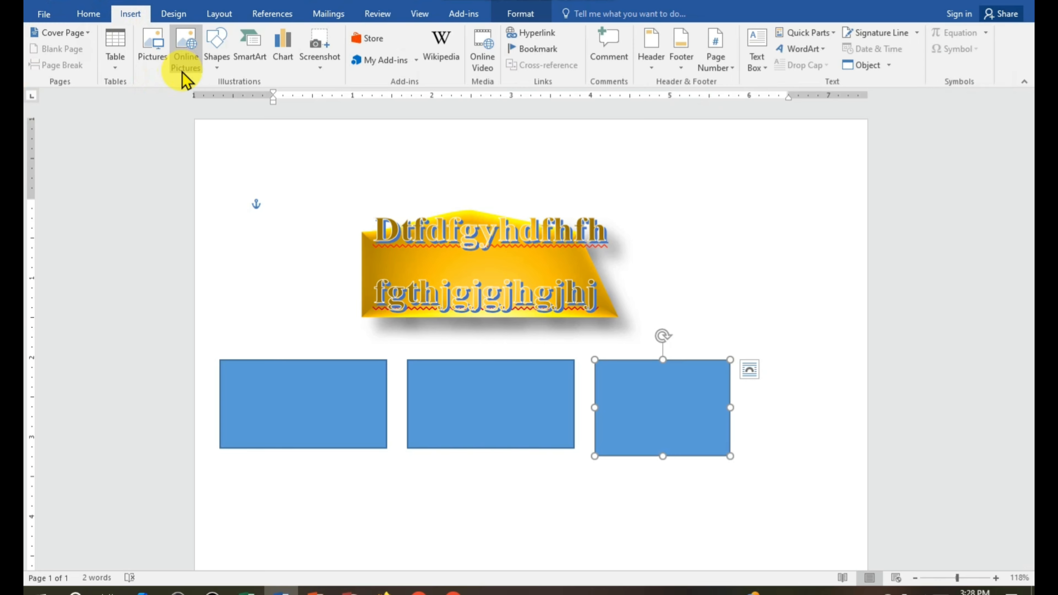
left_click(215, 56)
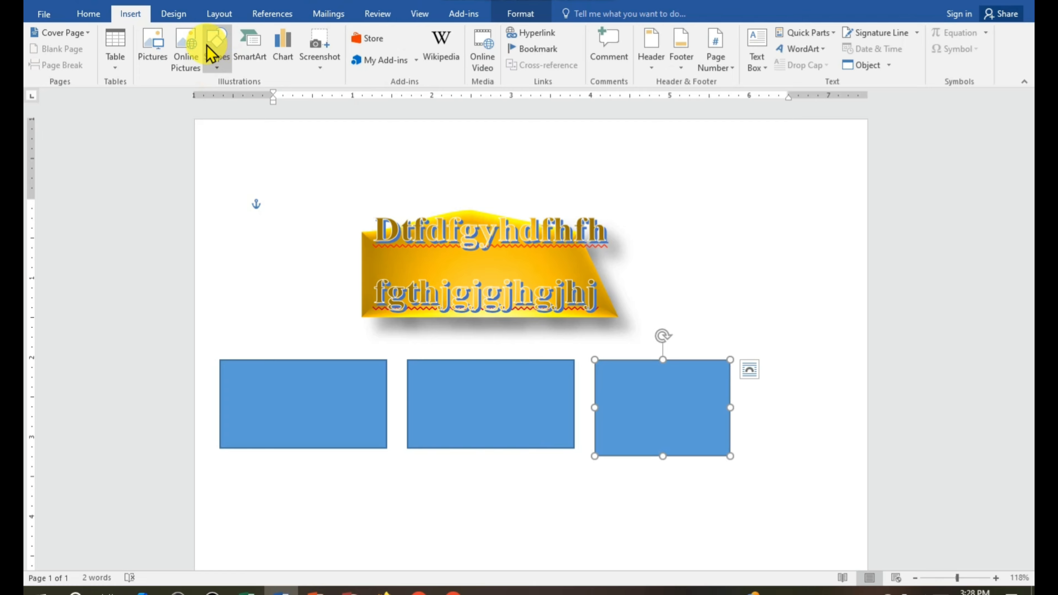
left_click(484, 254)
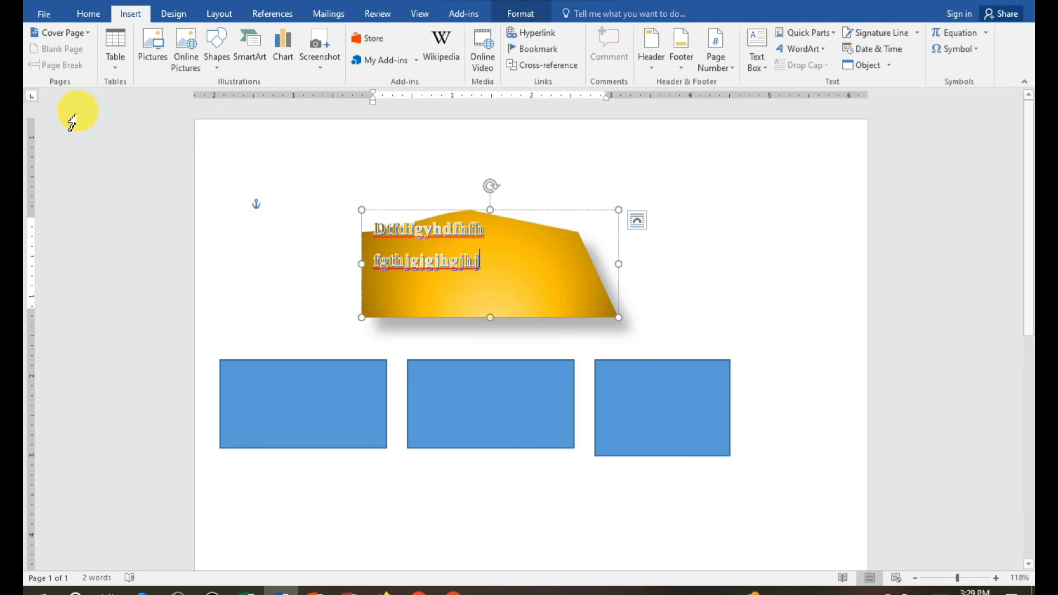
left_click(217, 71)
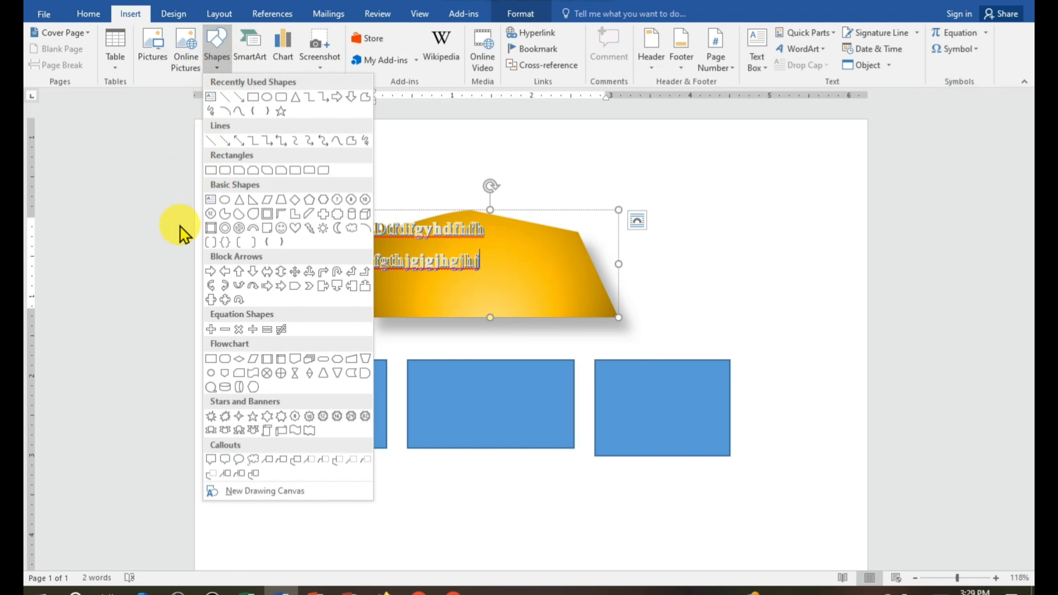